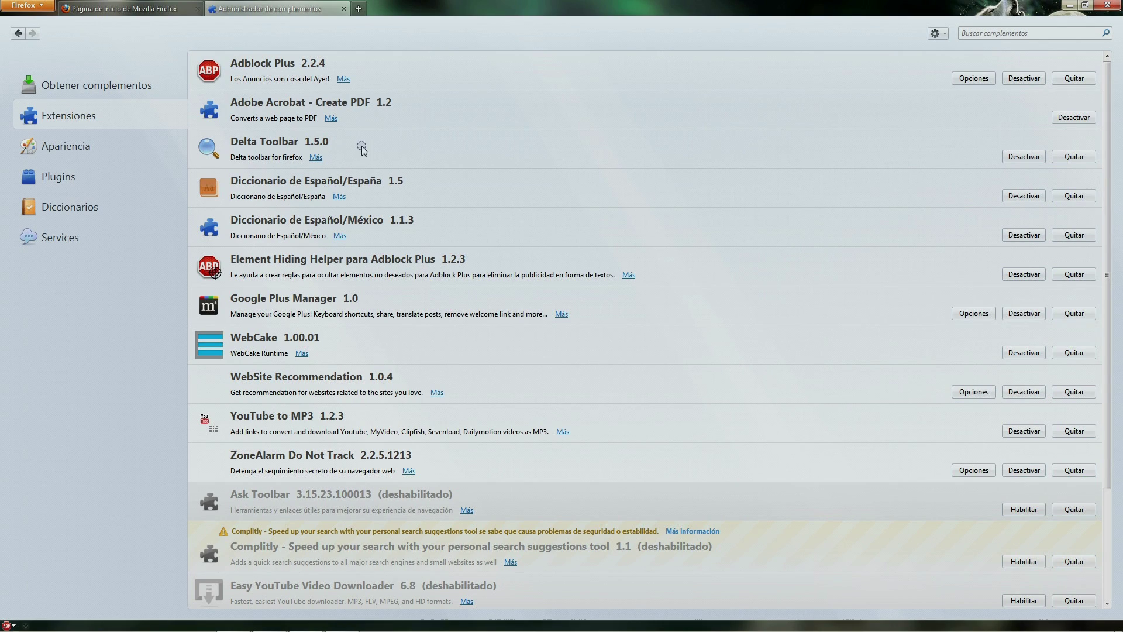
Disable and remove the Delta Toolbar extension, and remove the WebSite Recommendation extension
click(1004, 156)
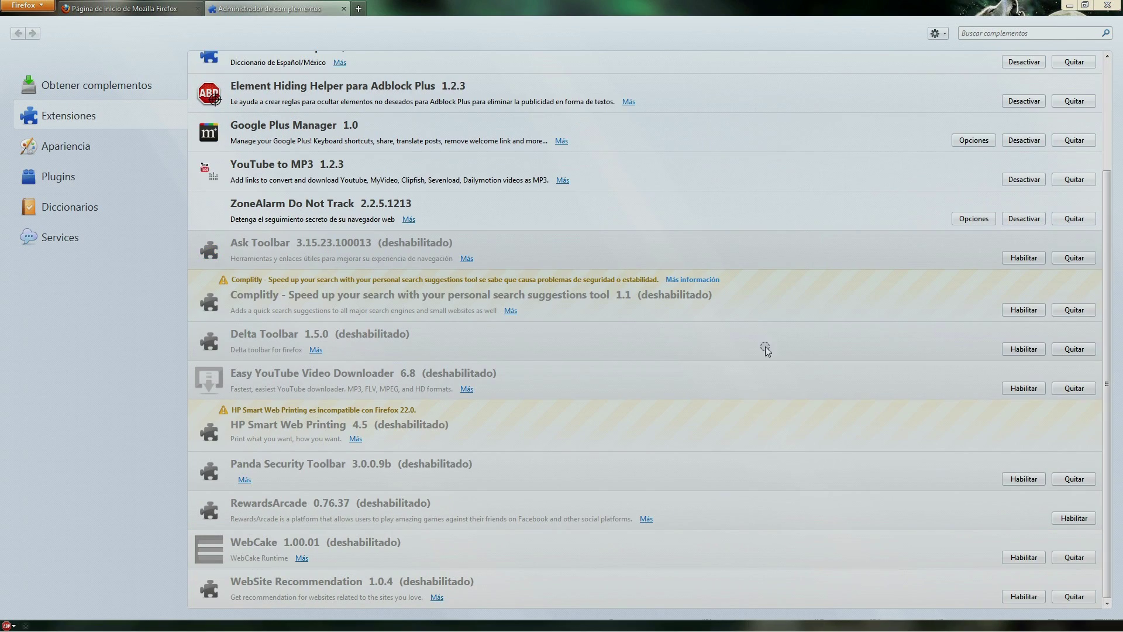
click(1060, 350)
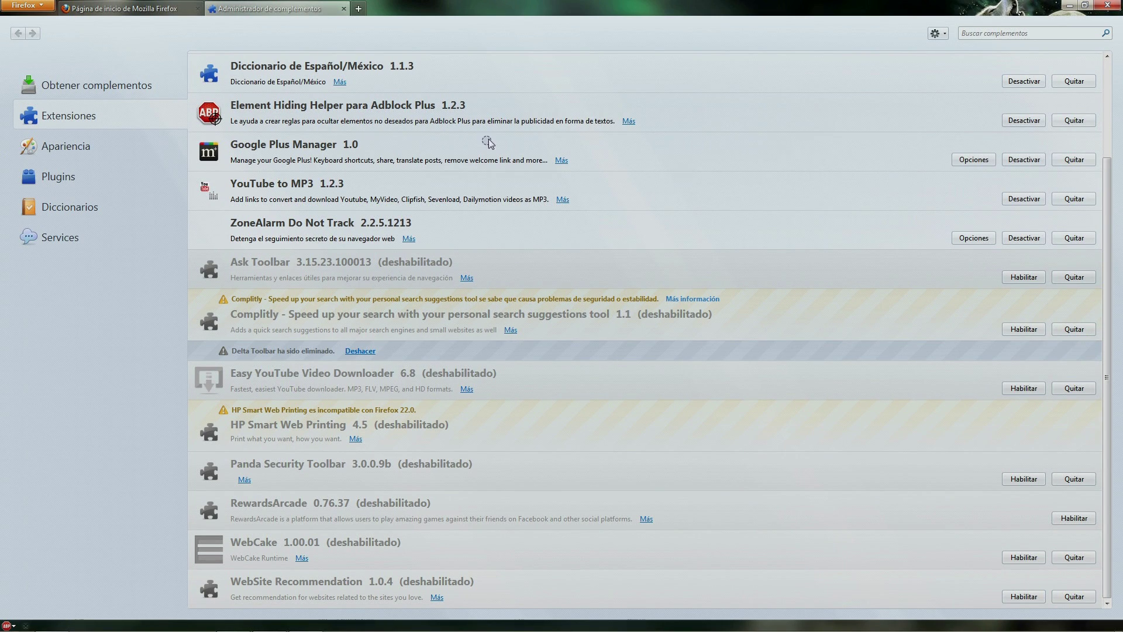
click(1081, 597)
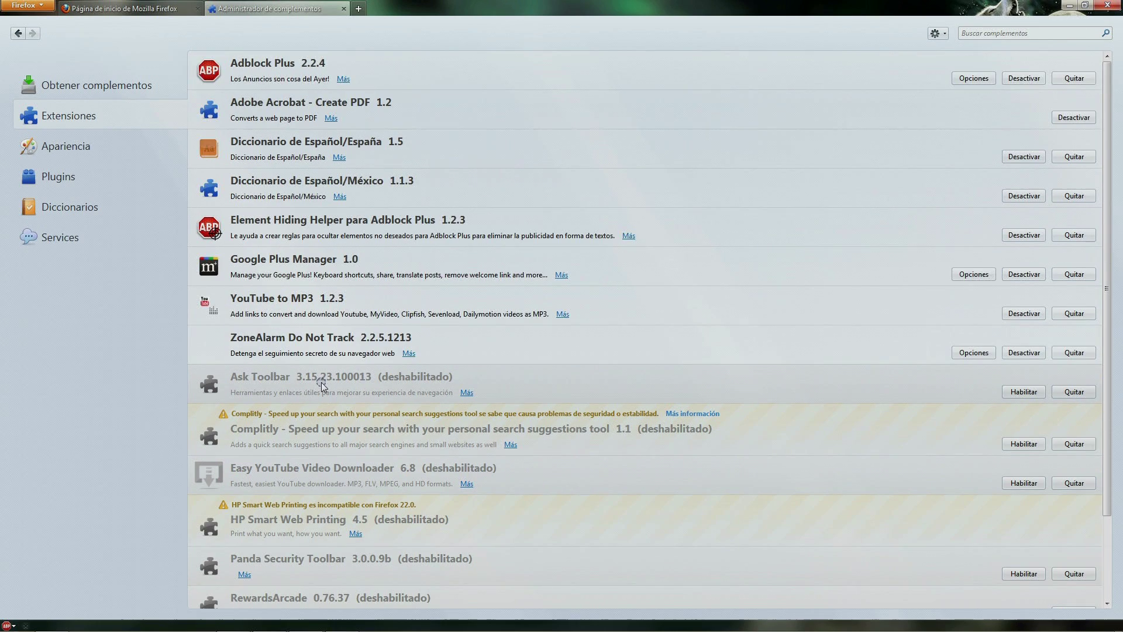
Remove the WebCake and Complitly extensions, and close the browser window
scroll(401, 364, down, 3)
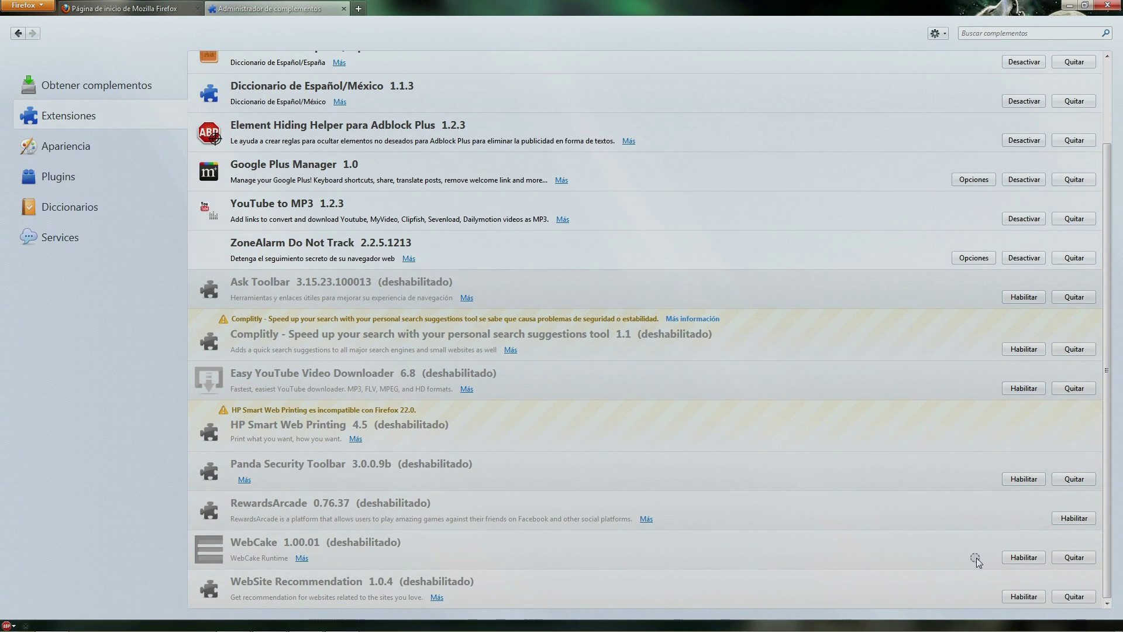
click(1007, 558)
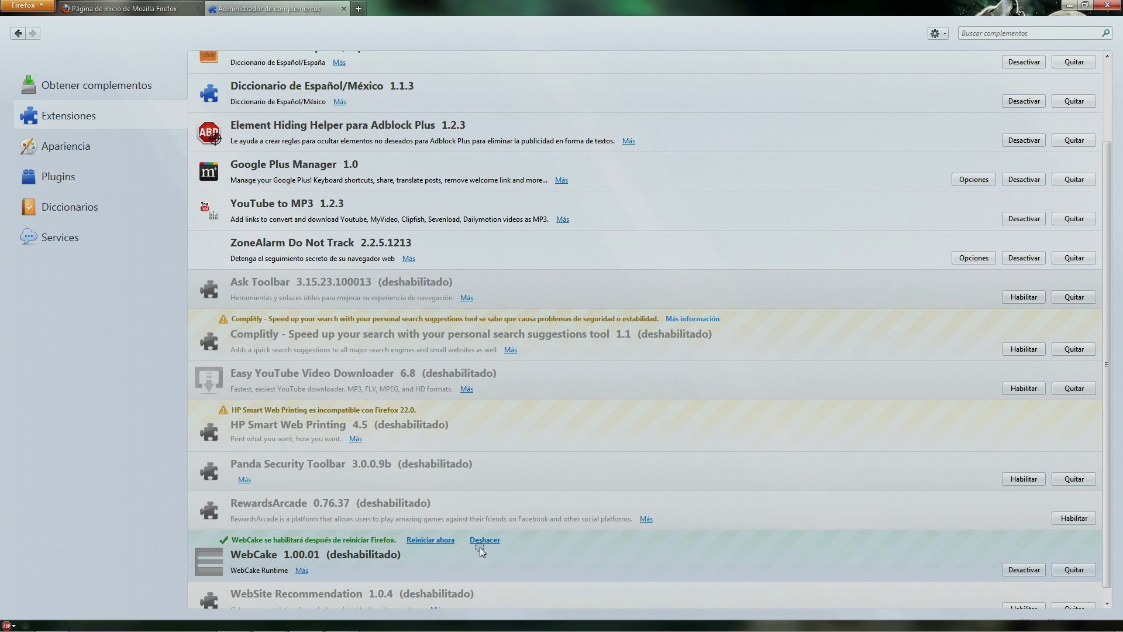
click(1075, 570)
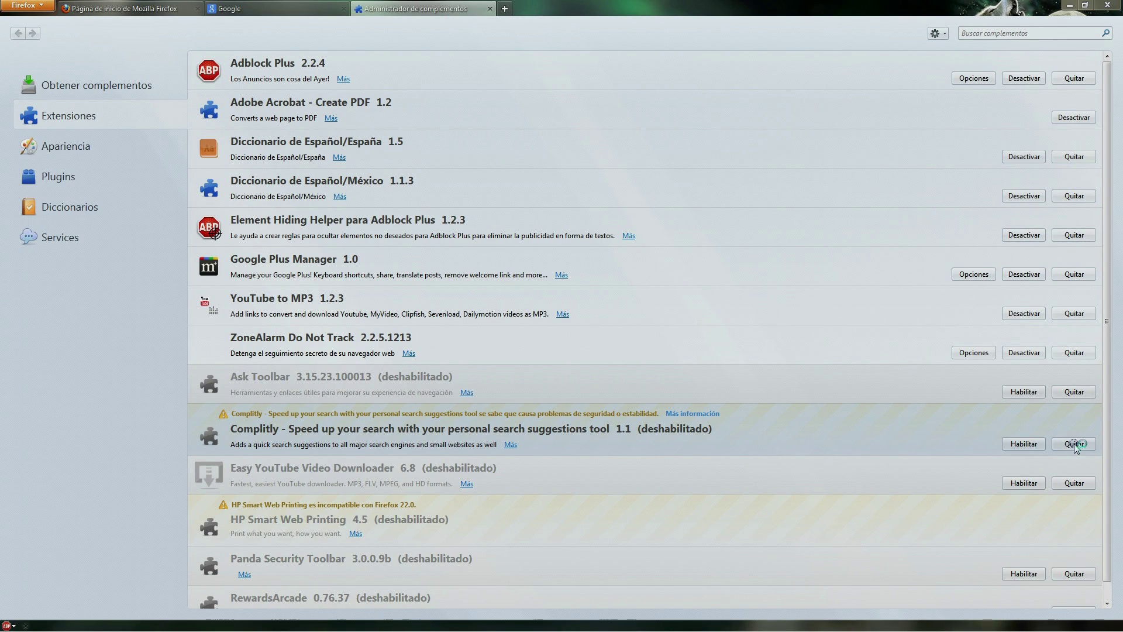
click(1076, 445)
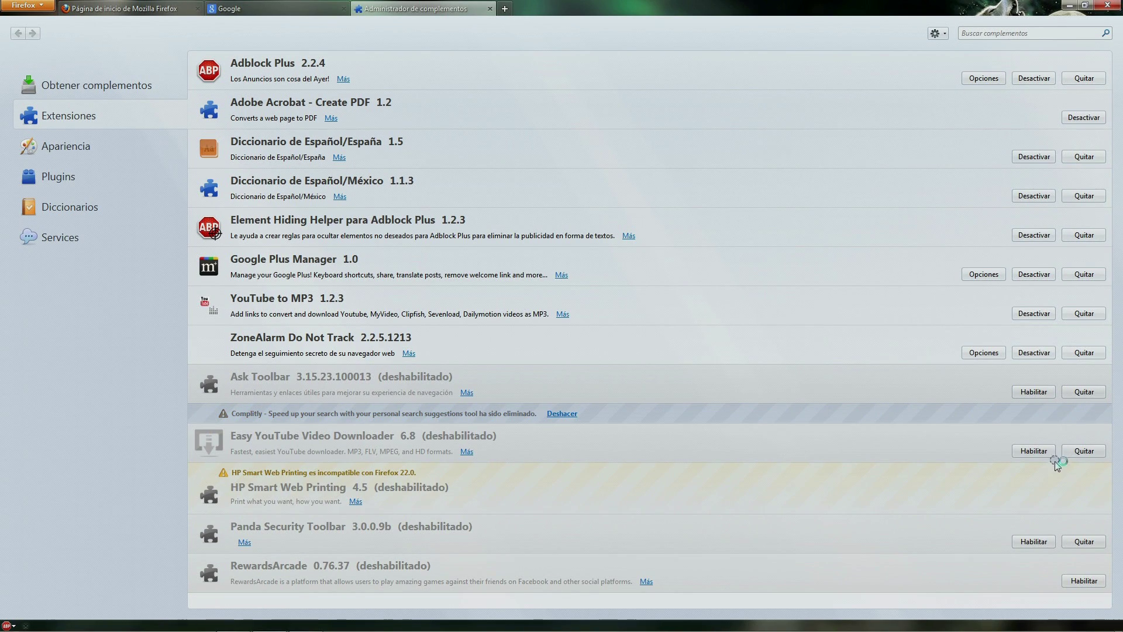
click(1109, 5)
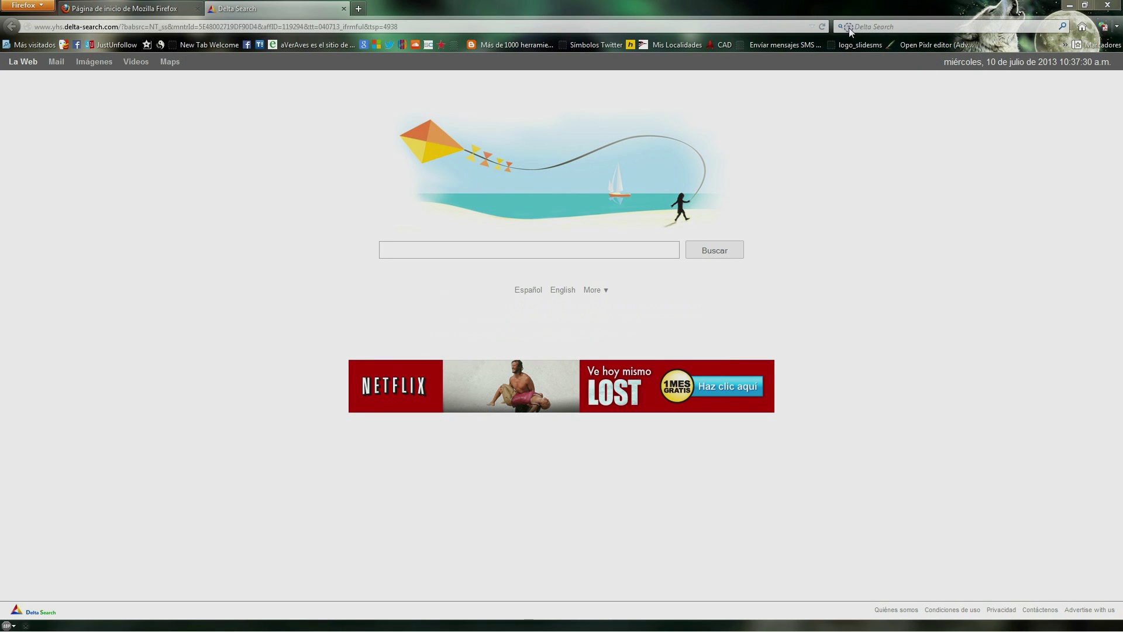
Delete Delta Search from the list of installed search engines and close the Delta Search page
click(847, 27)
click(862, 175)
click(476, 260)
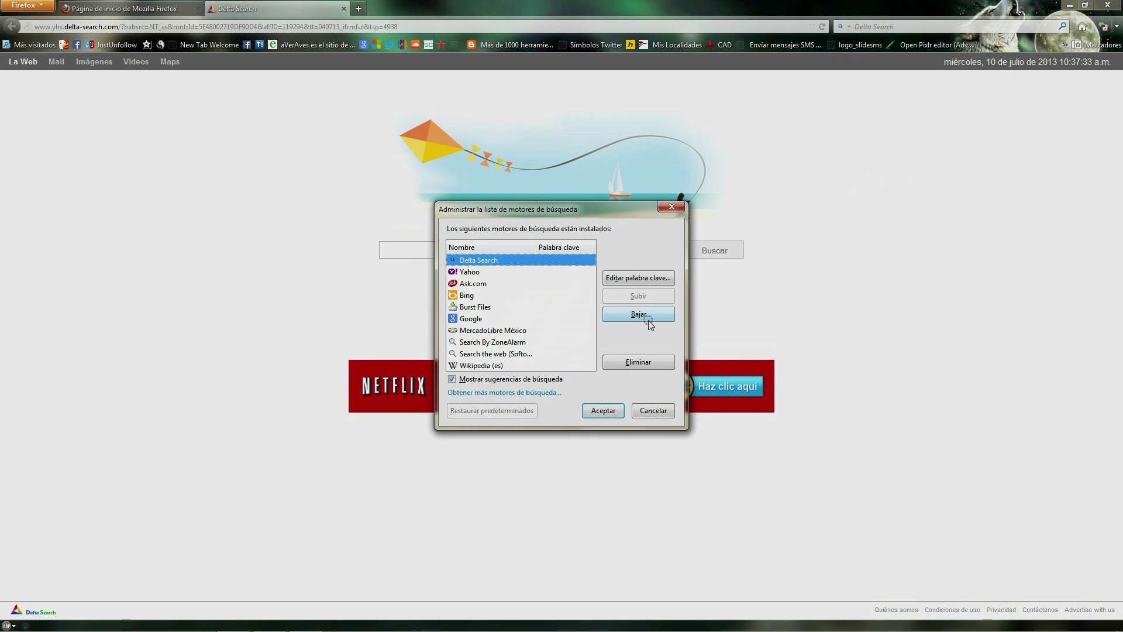
click(643, 359)
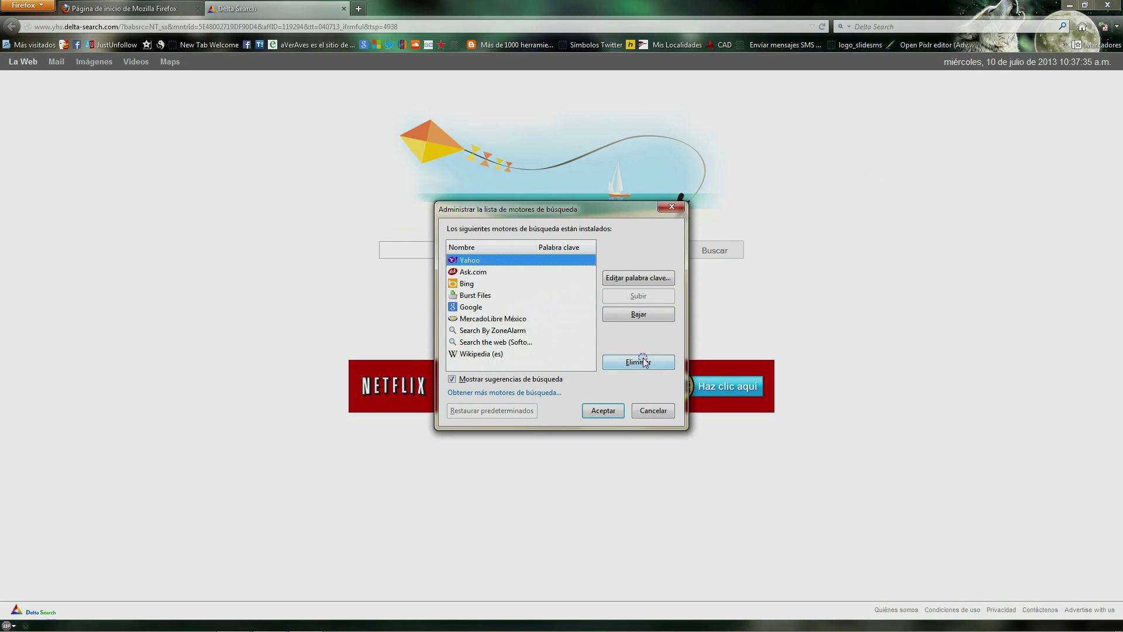
click(602, 411)
key(ctrl+w)
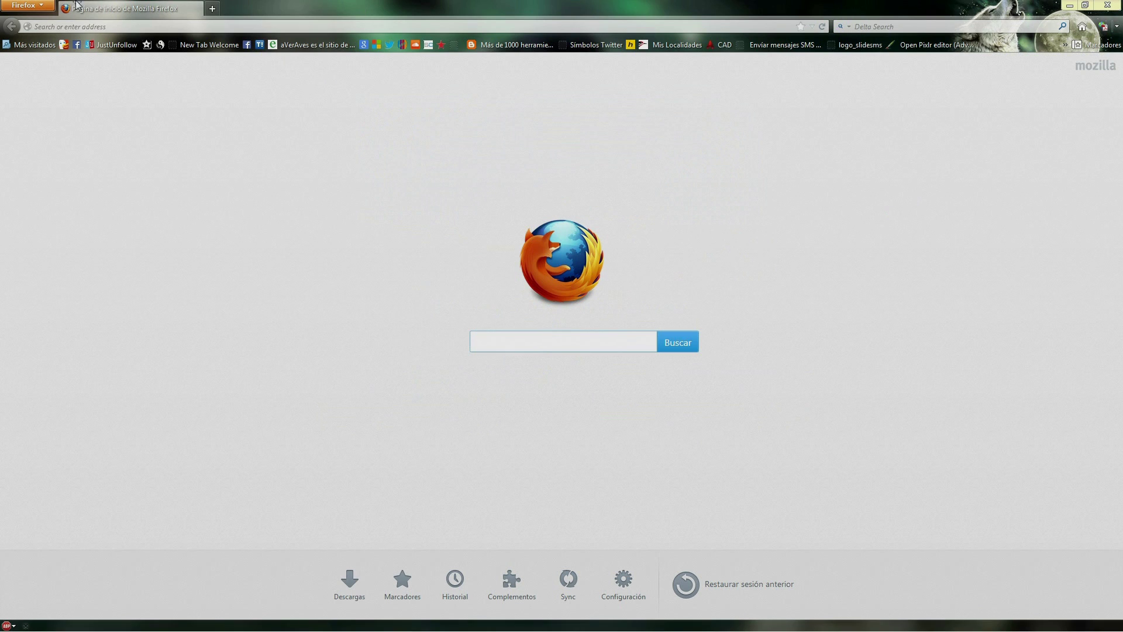
Clear the last hour of recent history, including browsing, downloads, searches, forms, cookies, cache and active logins
key(alt)
click(153, 5)
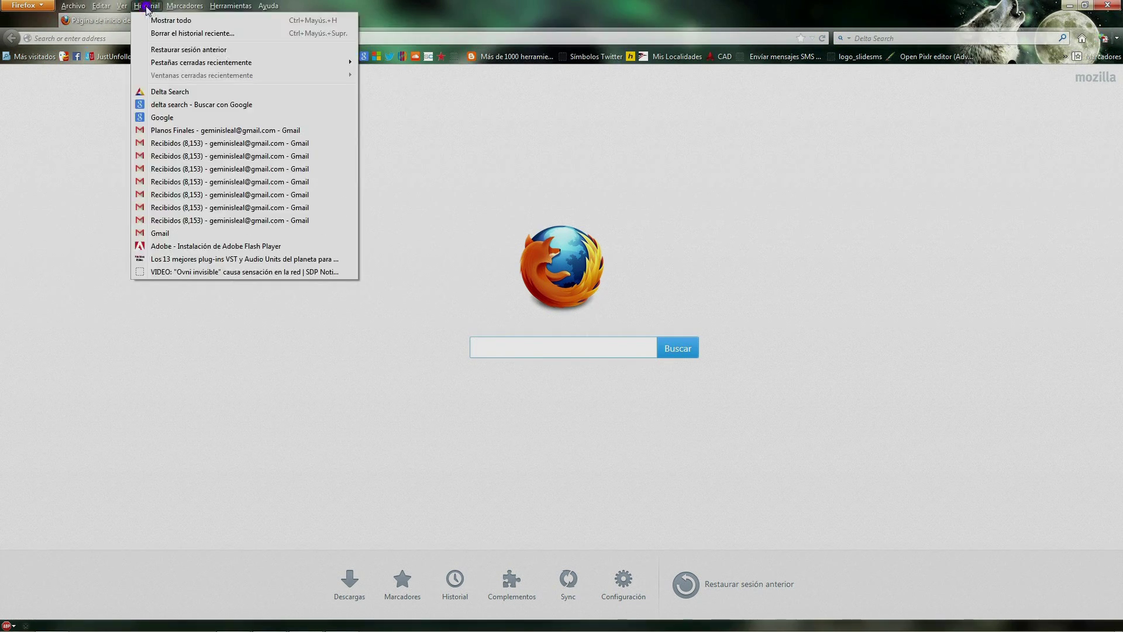
click(188, 34)
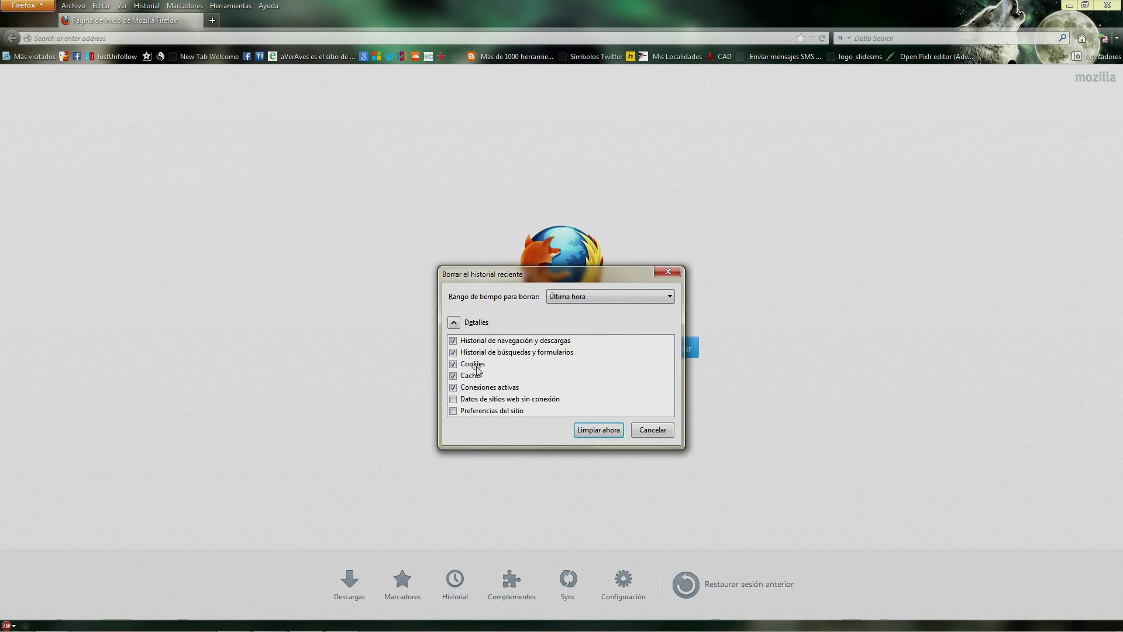
click(599, 431)
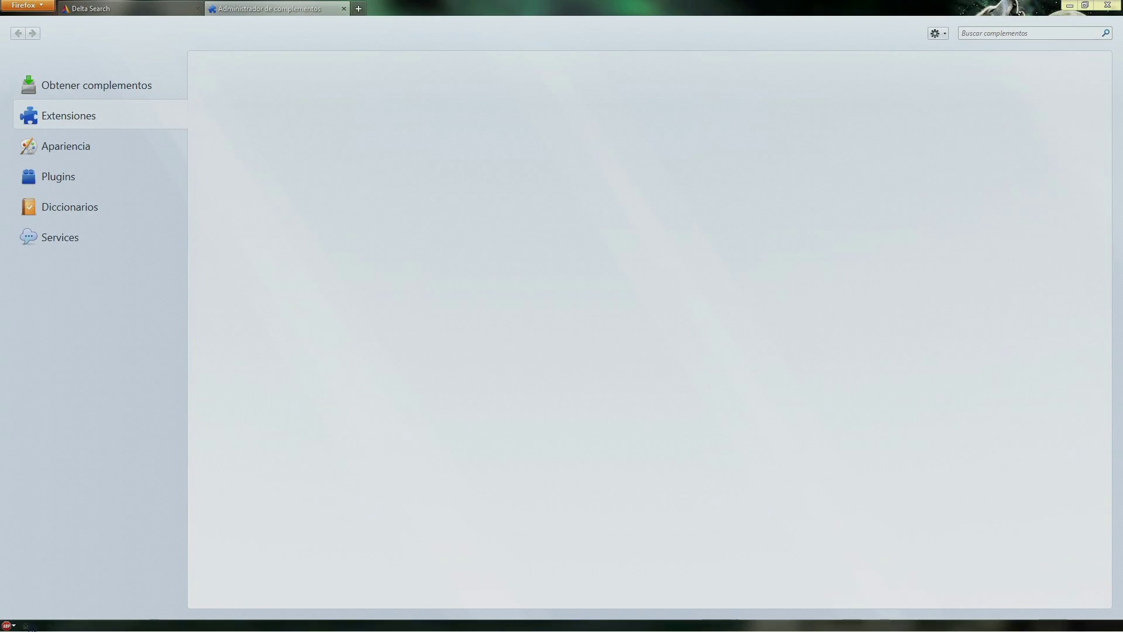
Open the list of installed programs in the Windows Control Panel for uninstalling
click(24, 624)
click(194, 334)
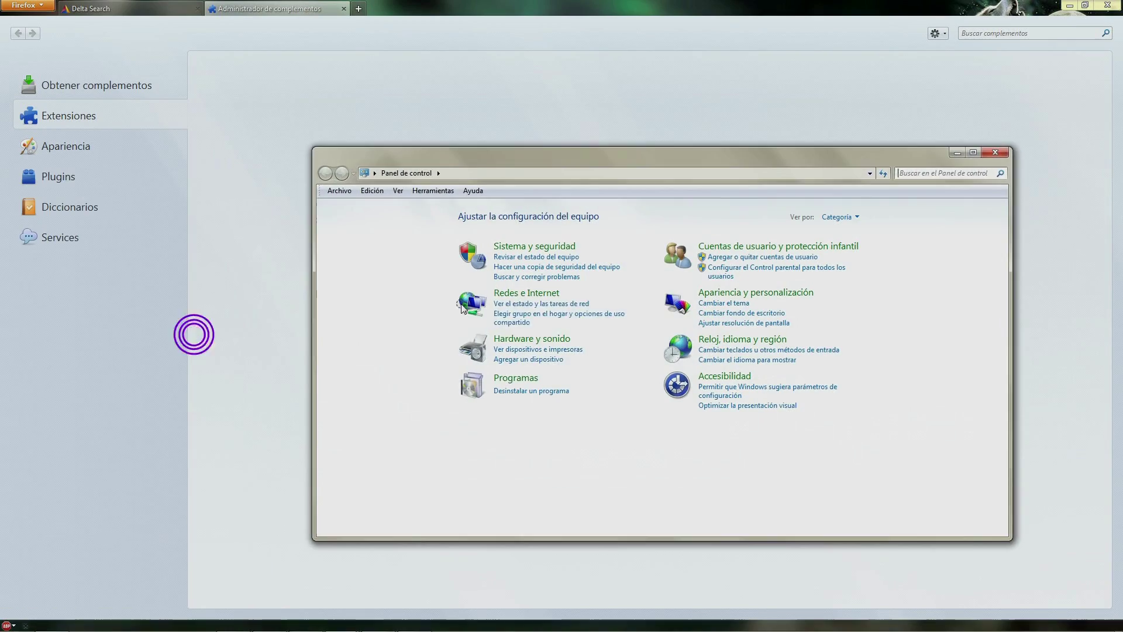
click(533, 390)
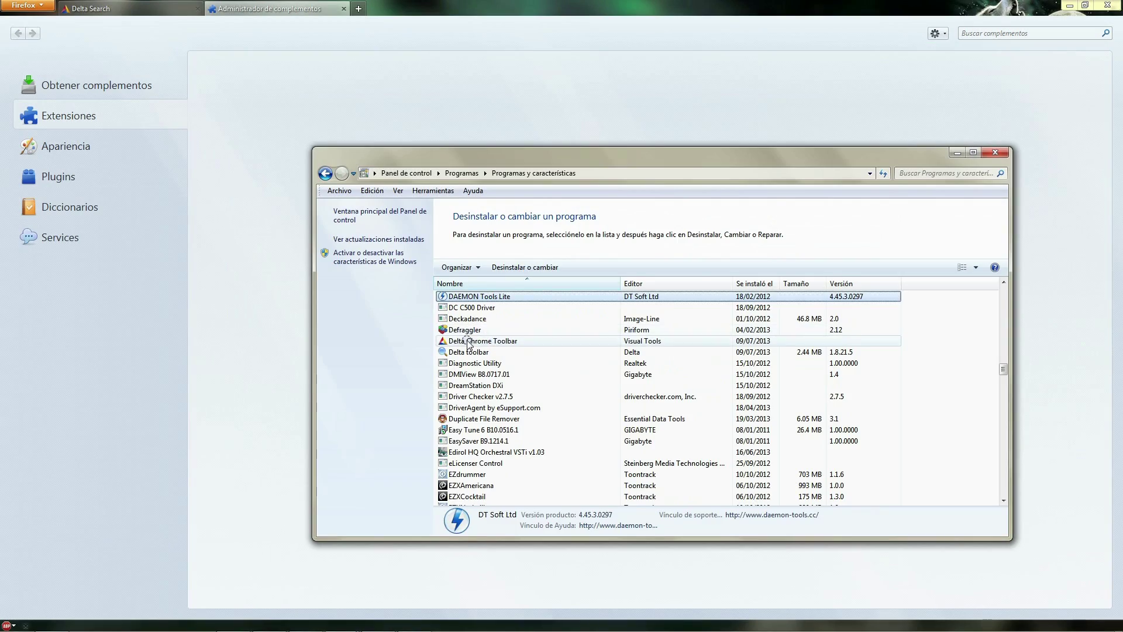
Uninstall Delta Chrome Toolbar and agree to remove its entry from the installed programs list
click(501, 338)
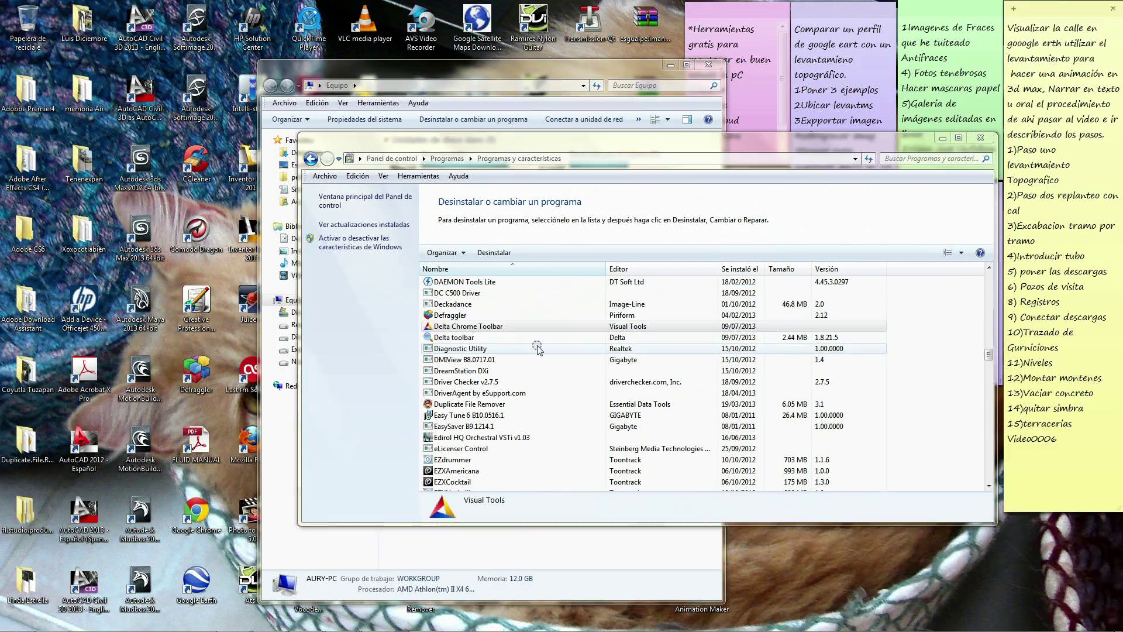
click(495, 326)
double_click(660, 329)
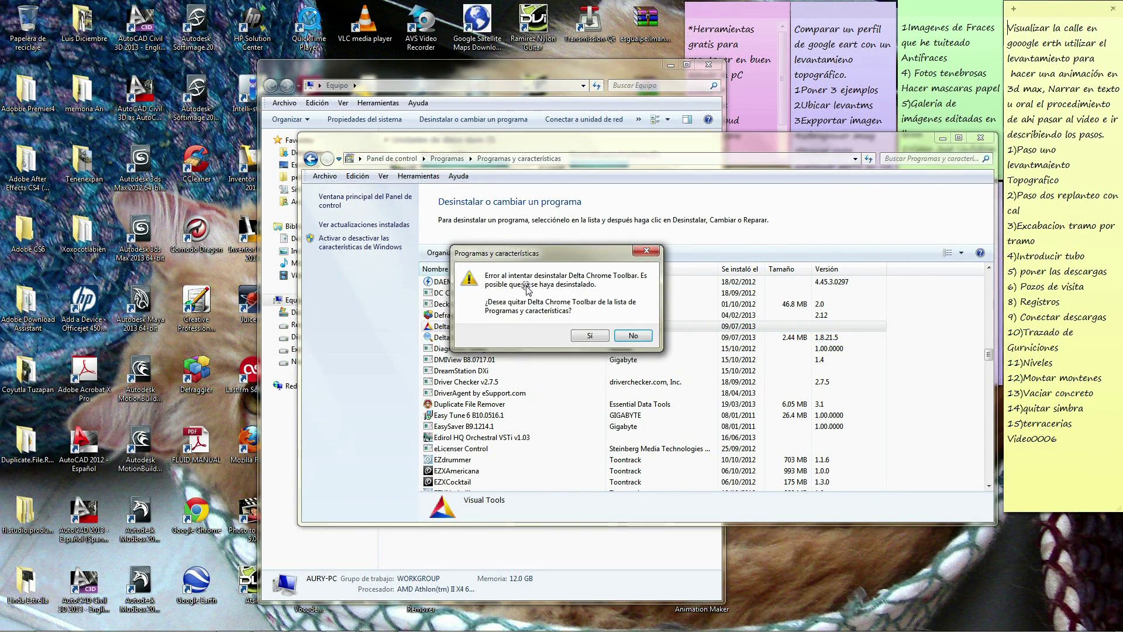
click(590, 336)
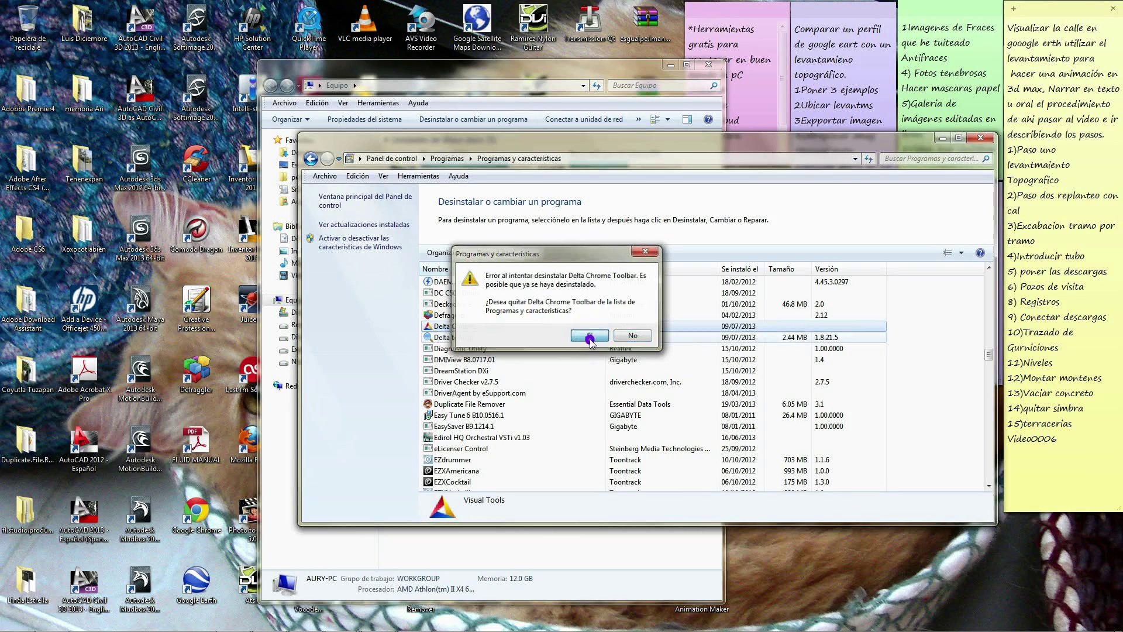
click(518, 327)
right_click(518, 329)
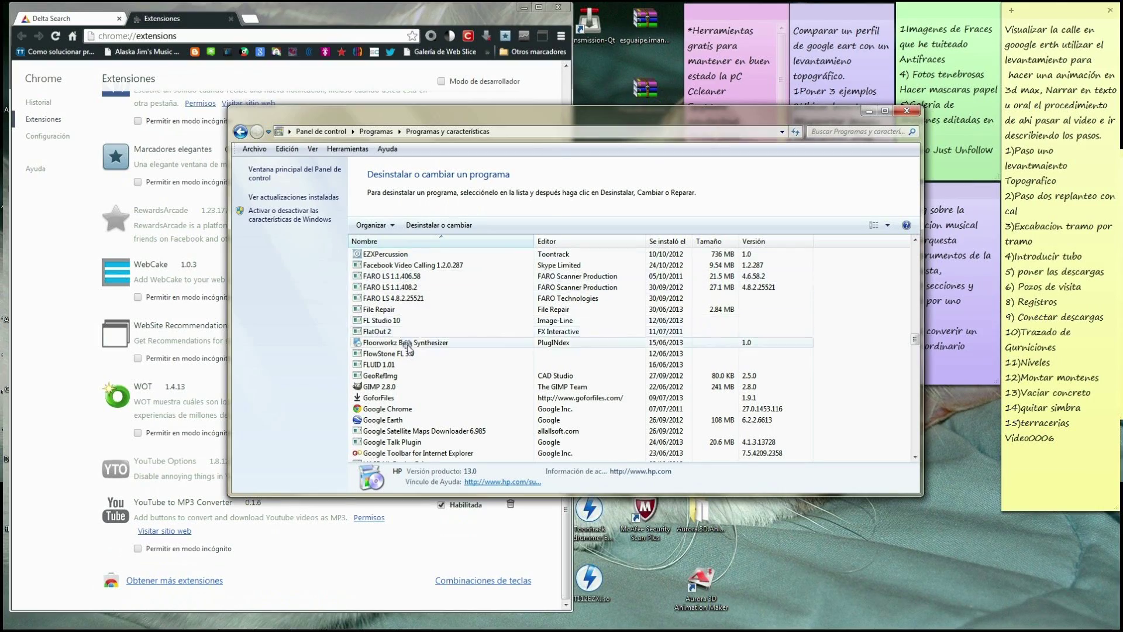
Uninstall the GoforFiles program completely
scroll(407, 346, down, 2)
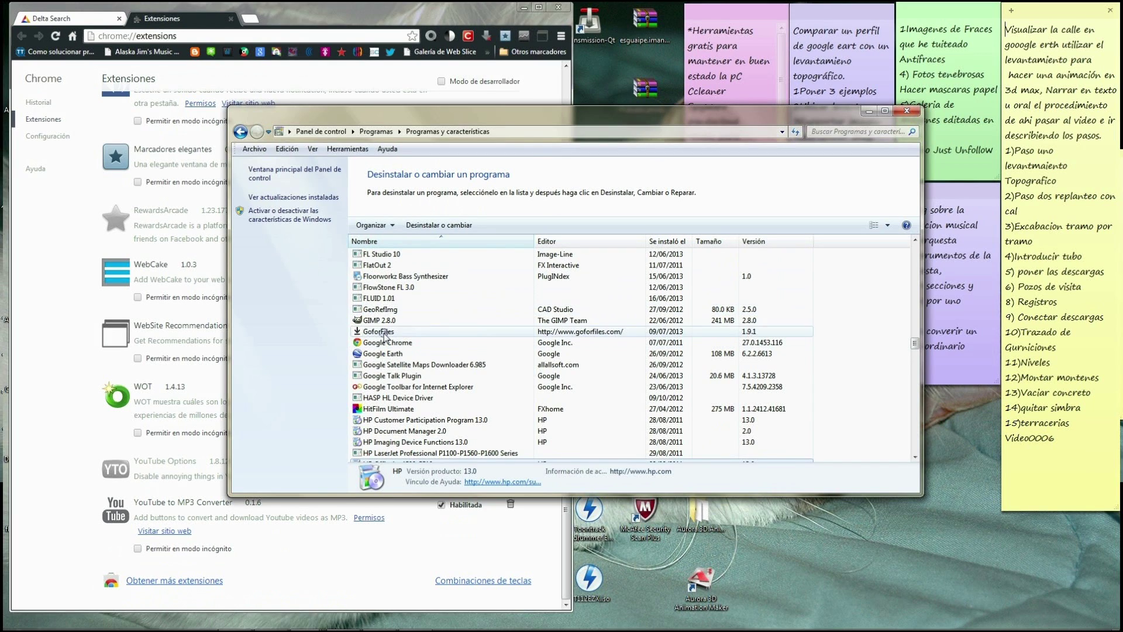
click(386, 332)
right_click(378, 333)
click(429, 342)
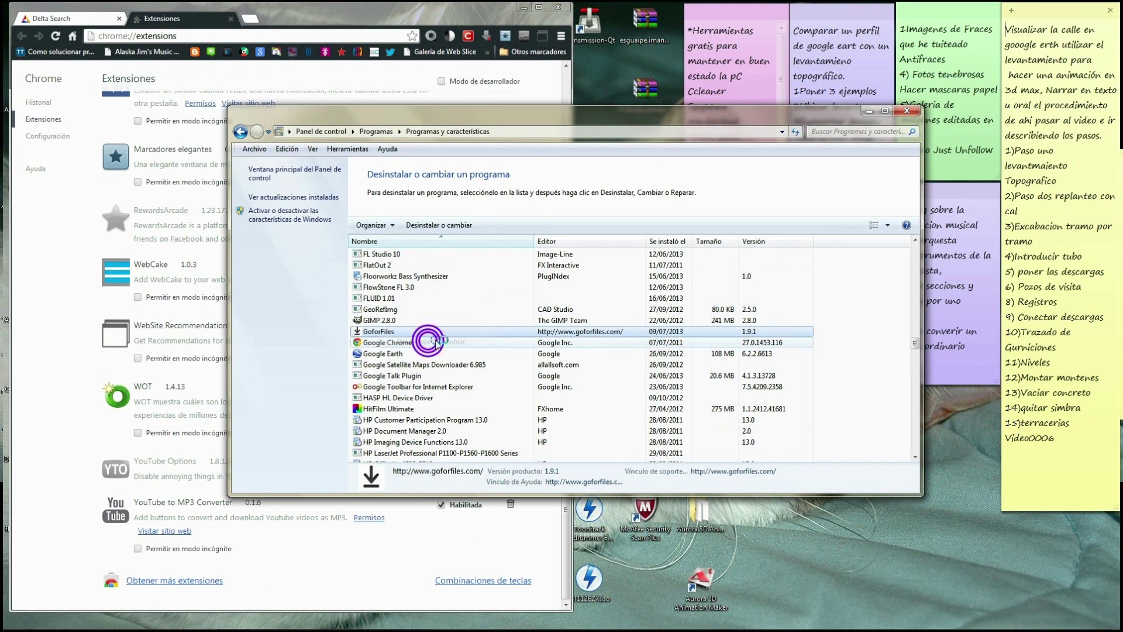
click(591, 344)
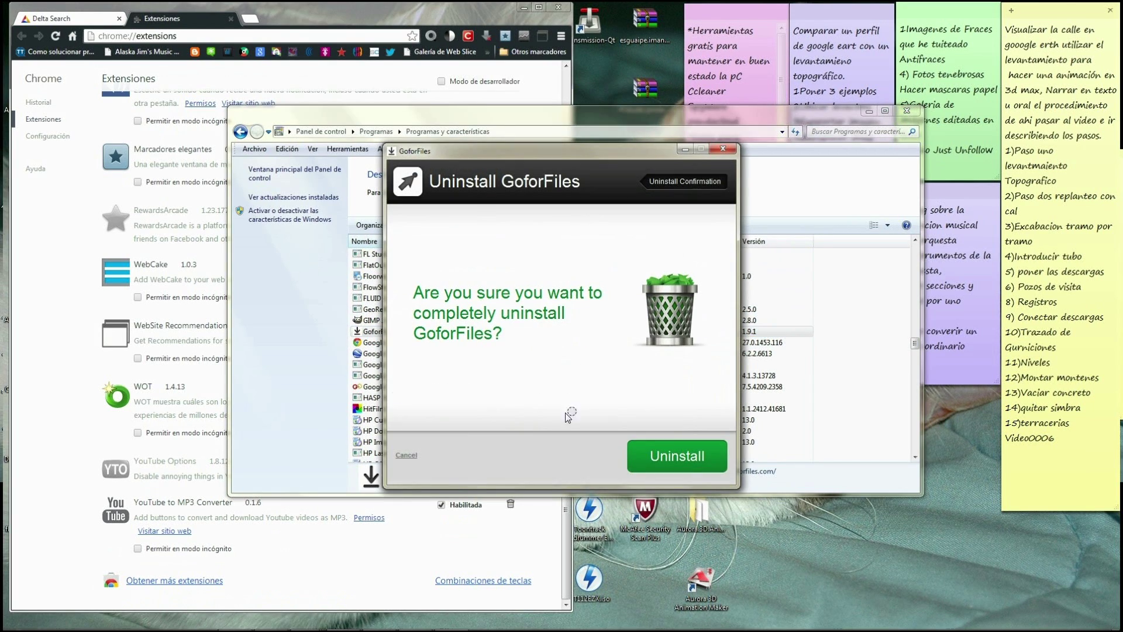
click(641, 455)
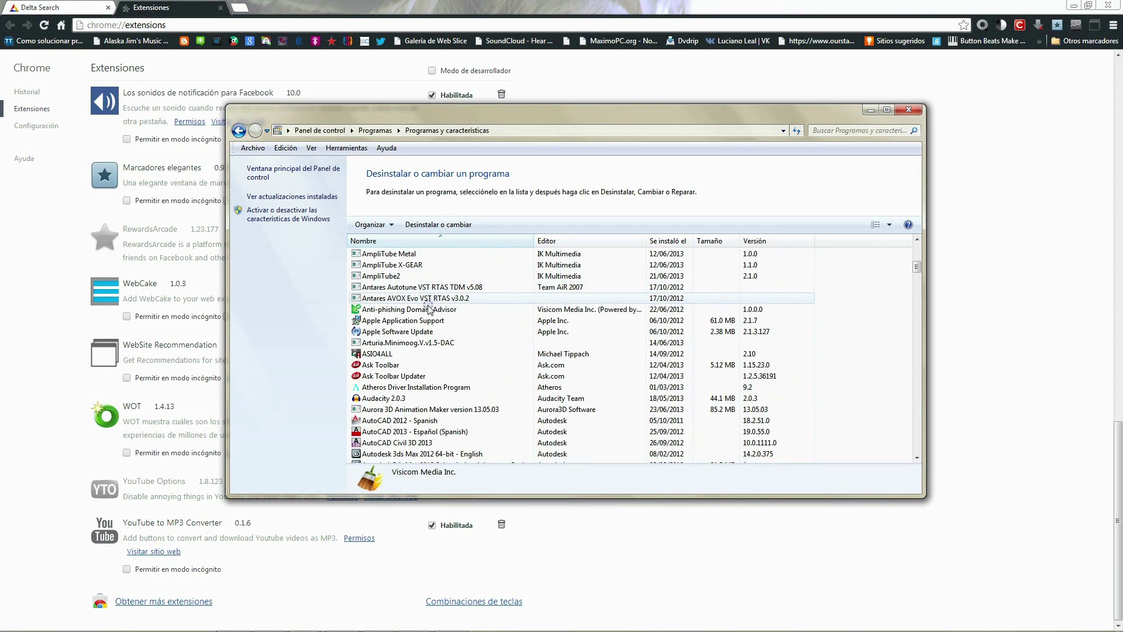
Uninstall Anti-phishing Domain Advisor 1.0 through its uninstall wizard, with the programs window maximized
scroll(560, 278, down, 1)
click(560, 276)
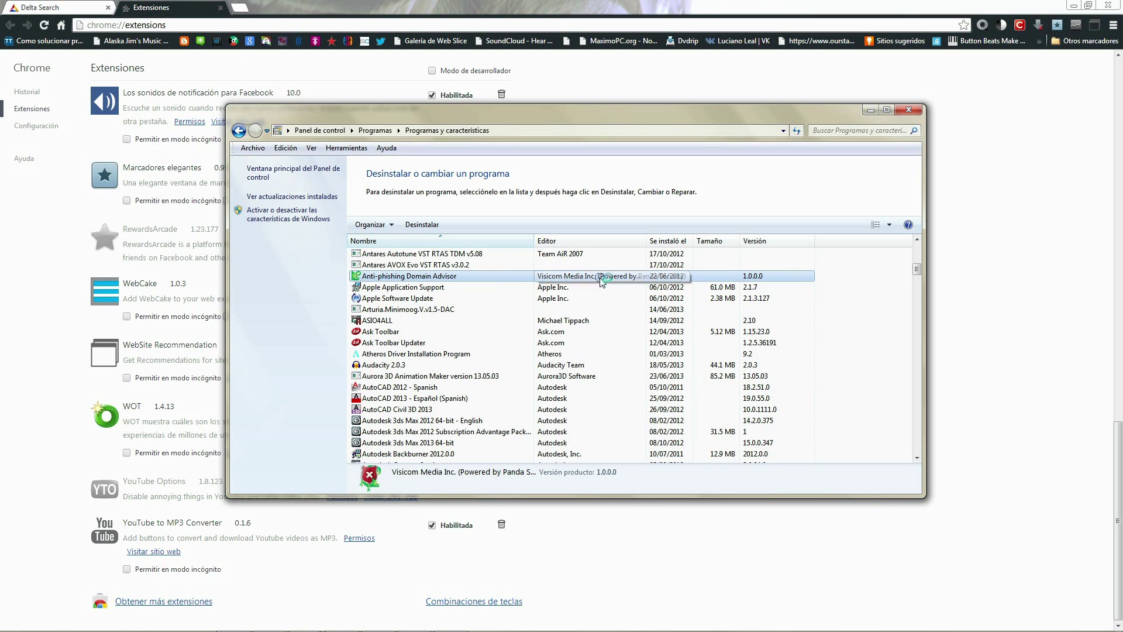
key(super+Up)
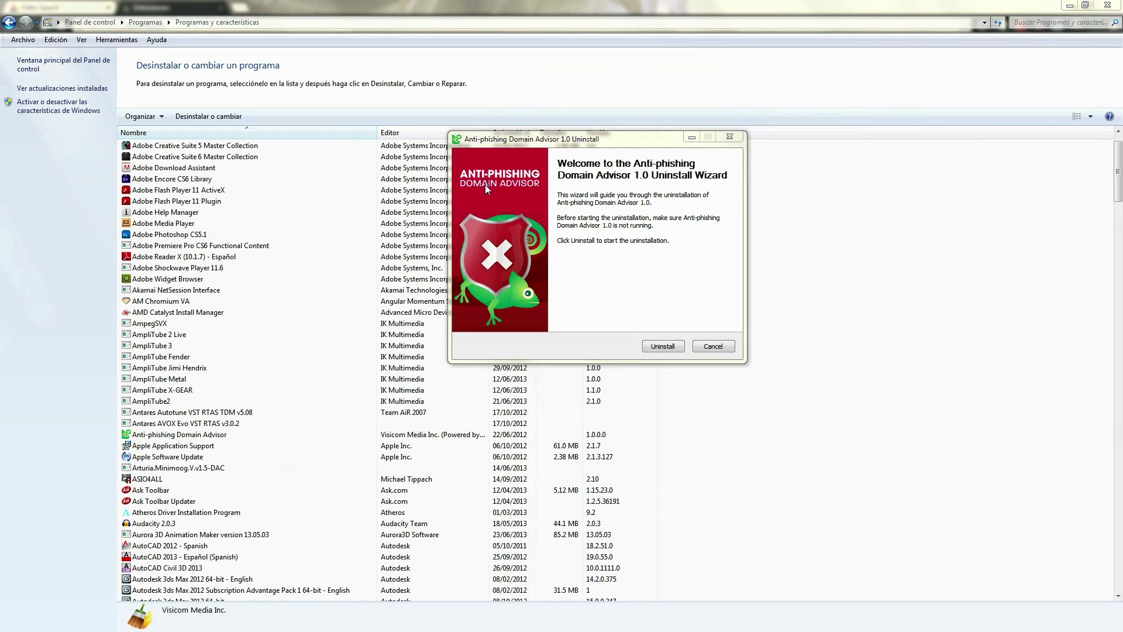
click(667, 349)
click(663, 346)
Uninstall Toolbar Cleaner 1.0 from the installed programs
click(288, 433)
scroll(290, 434, down, 20)
scroll(290, 436, down, 20)
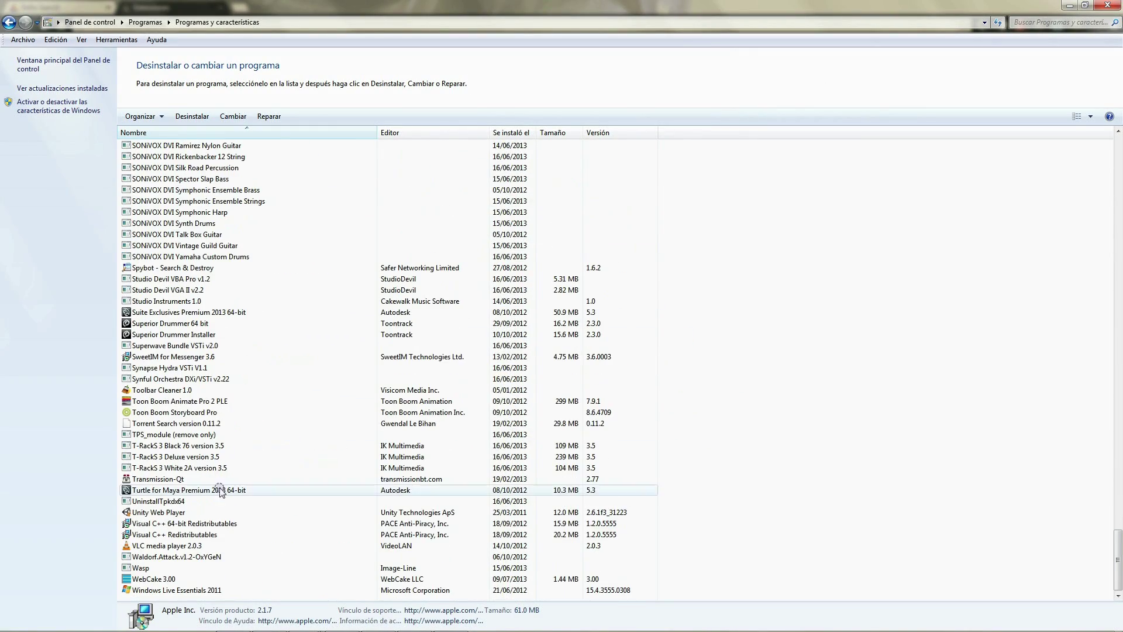
right_click(233, 390)
click(280, 395)
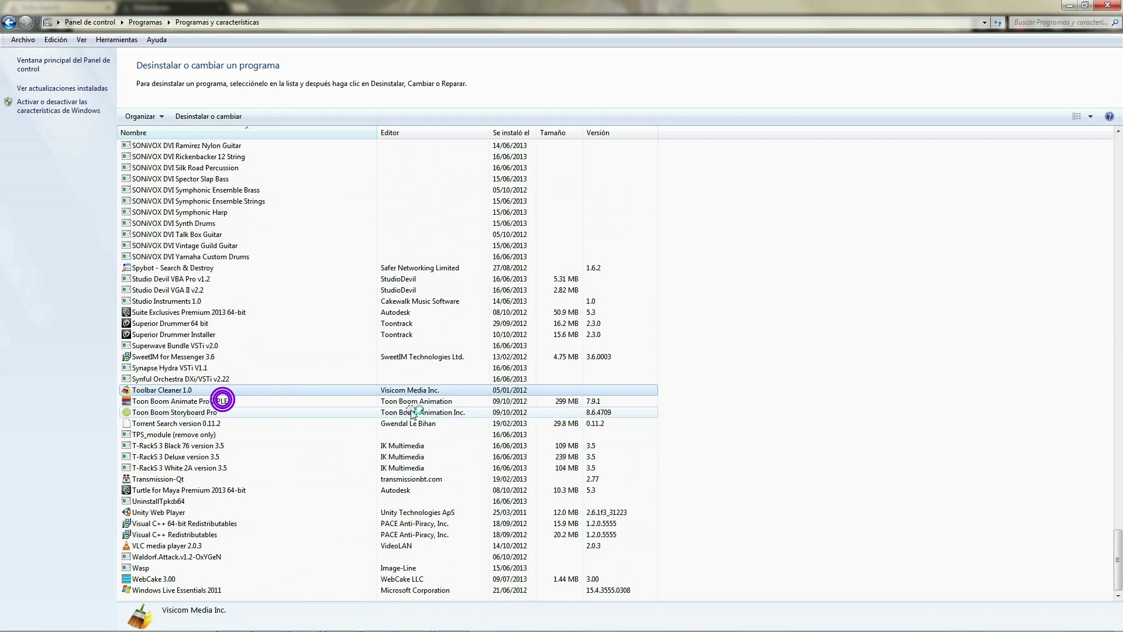
click(636, 413)
click(637, 411)
click(637, 411)
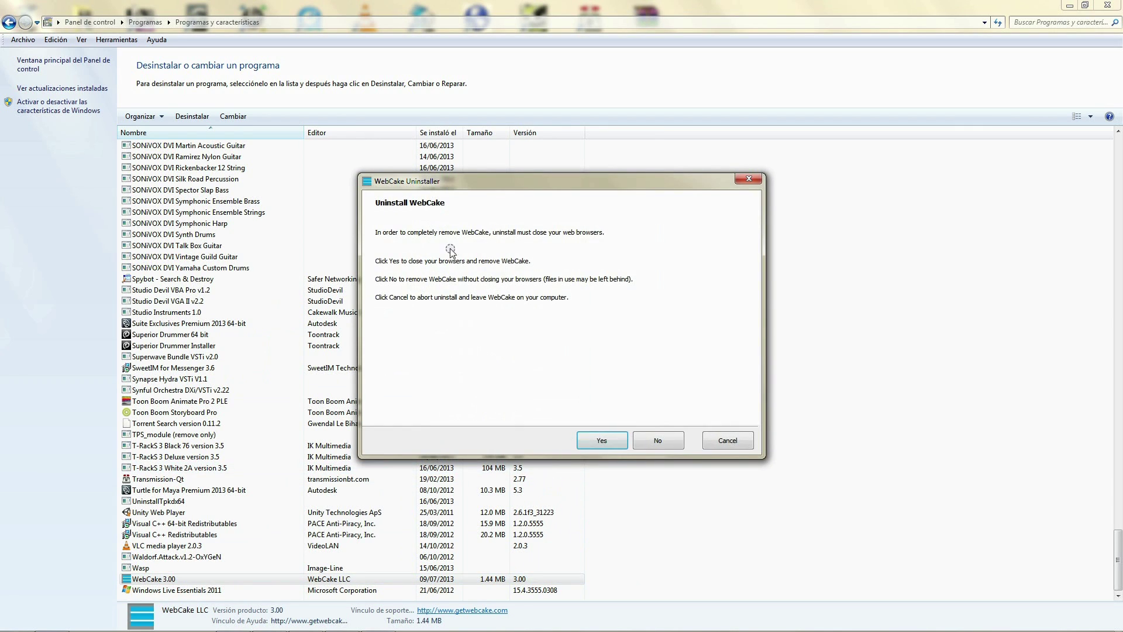
Complete the WebCake 3.00 uninstall, letting it close the browsers, and close its farewell web page
click(601, 440)
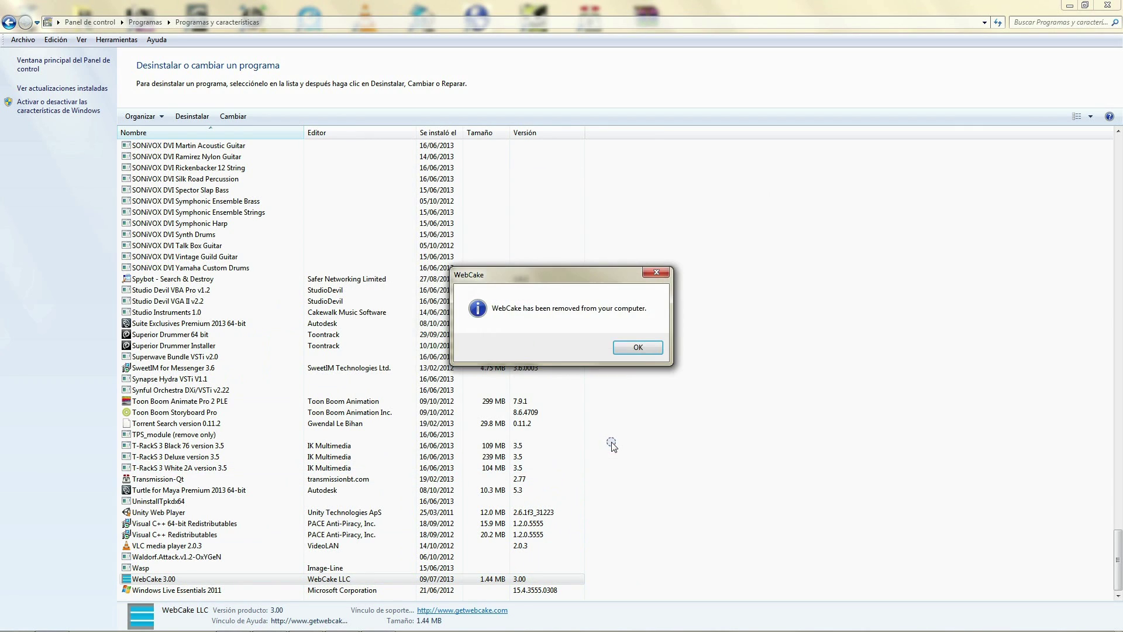
click(643, 350)
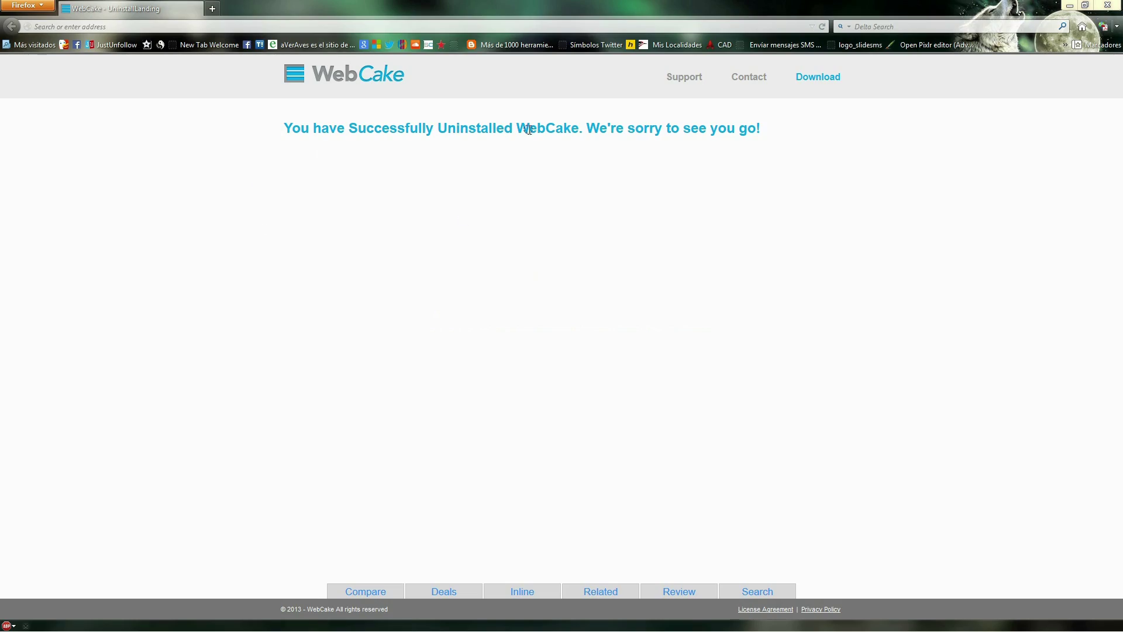
click(1108, 6)
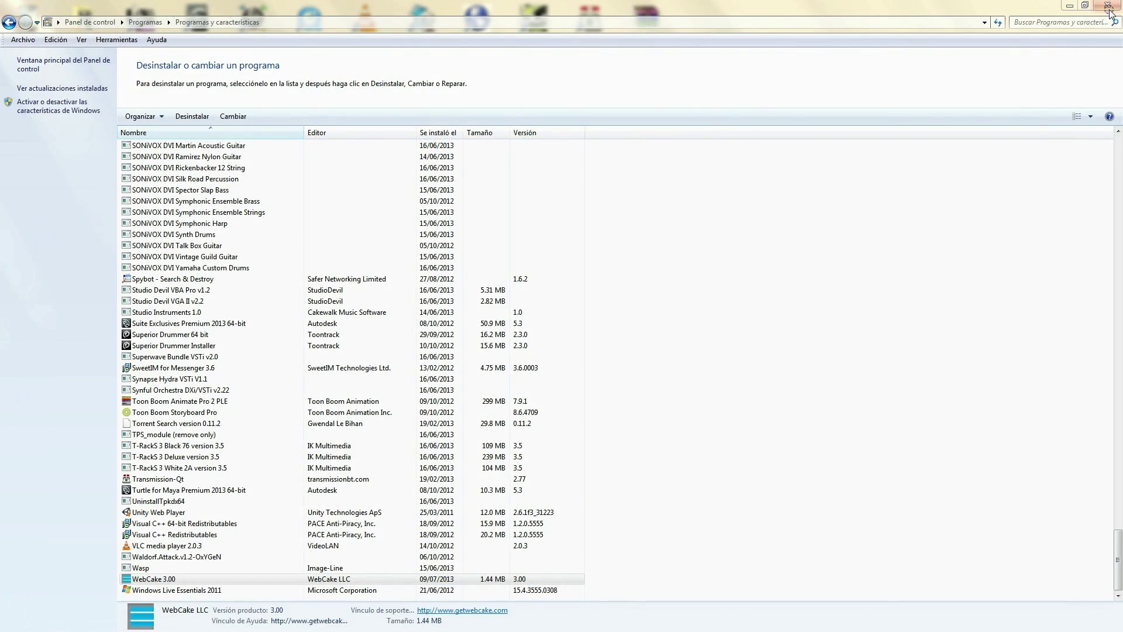
Uninstall the Delta toolbar program published by Delta
click(1091, 6)
click(462, 326)
right_click(462, 326)
click(490, 334)
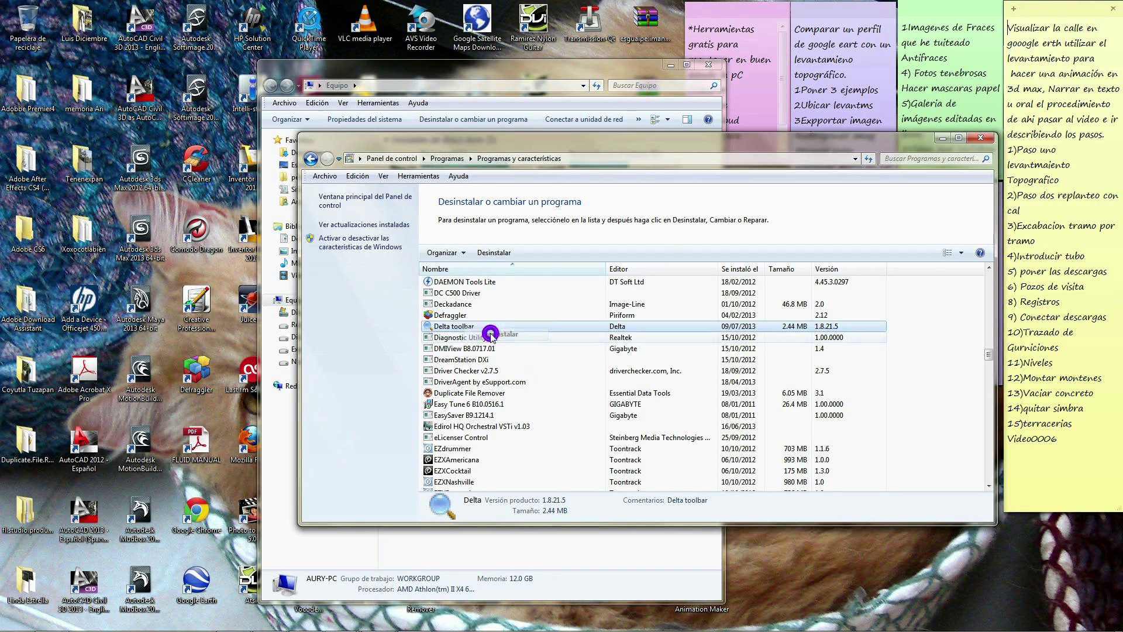
click(587, 335)
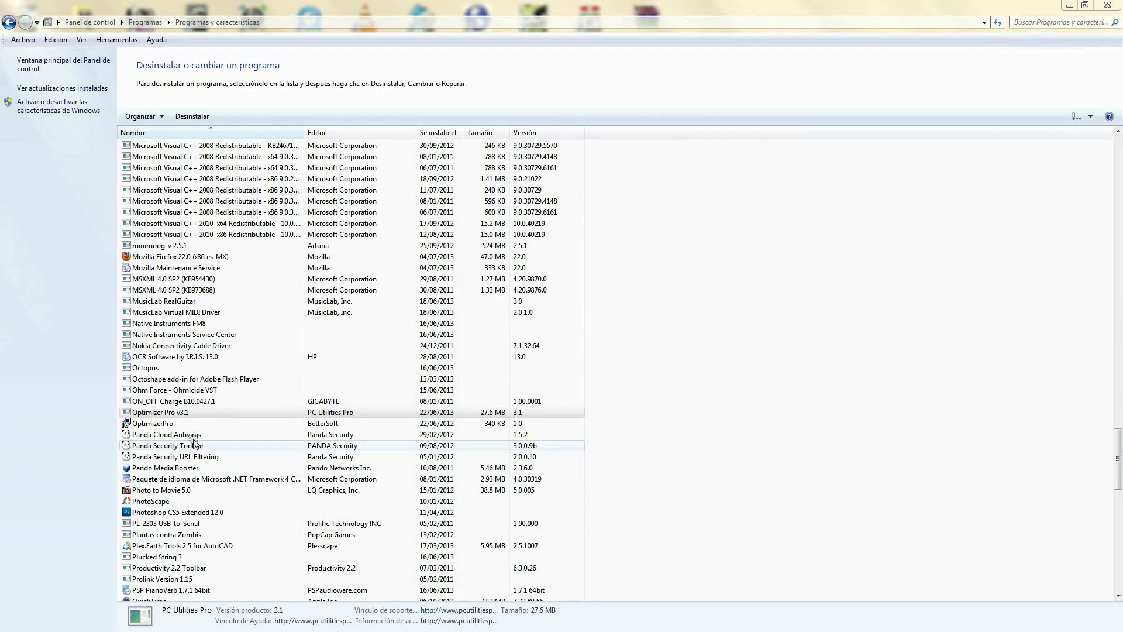
Uninstall Optimizer Pro v3.1 published by PC Utilities Pro, confirming its removal and closing the completion message
click(174, 413)
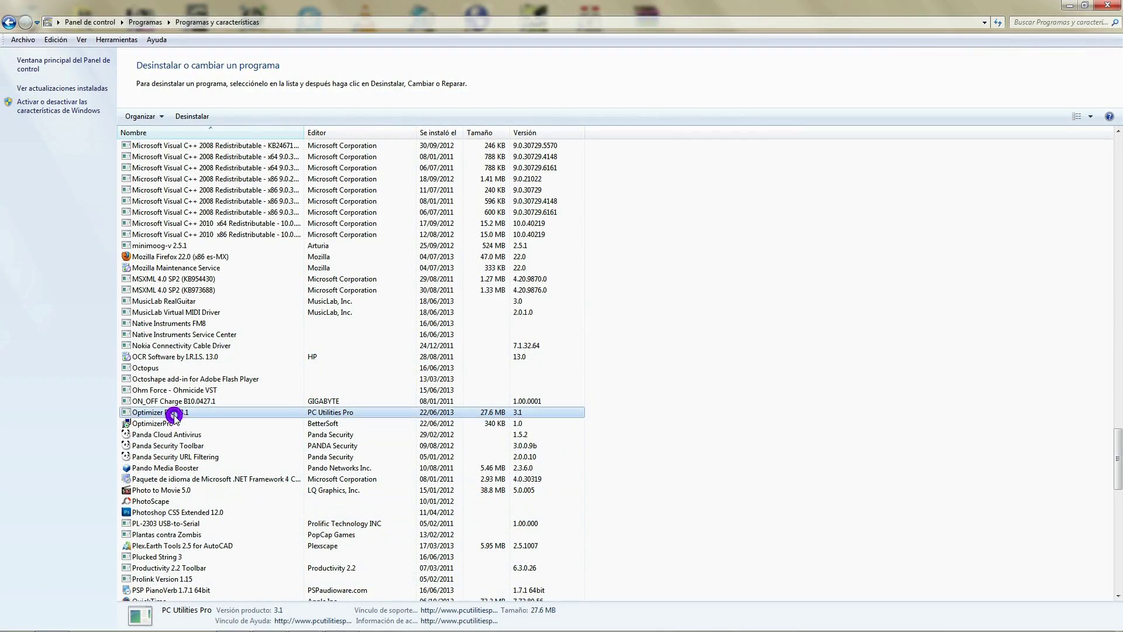
click(164, 424)
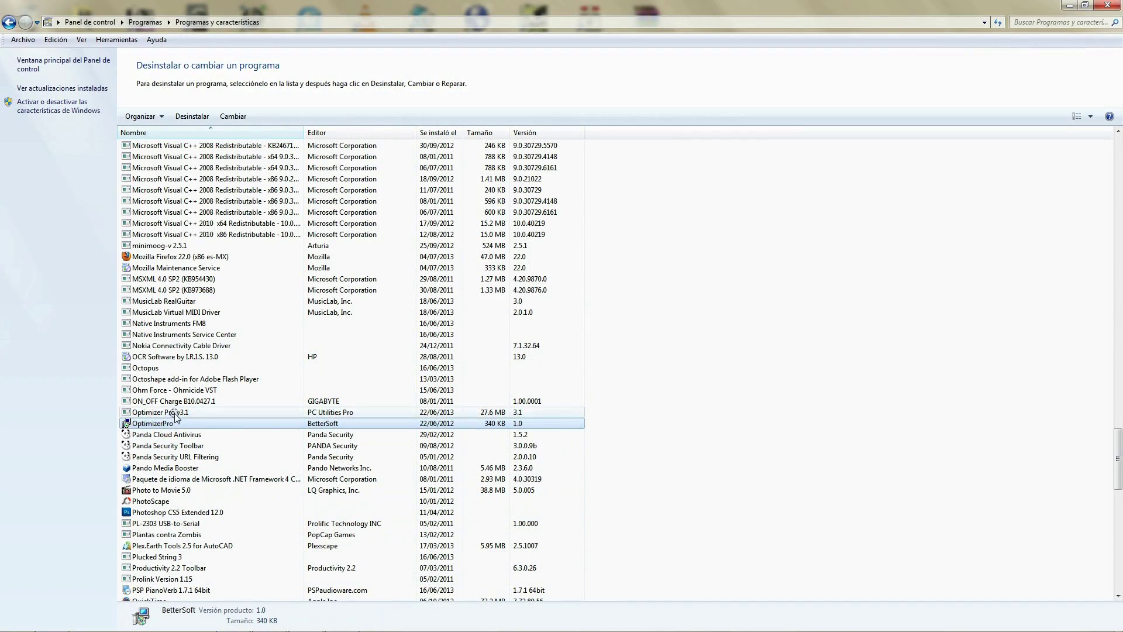
click(175, 414)
right_click(156, 413)
click(215, 424)
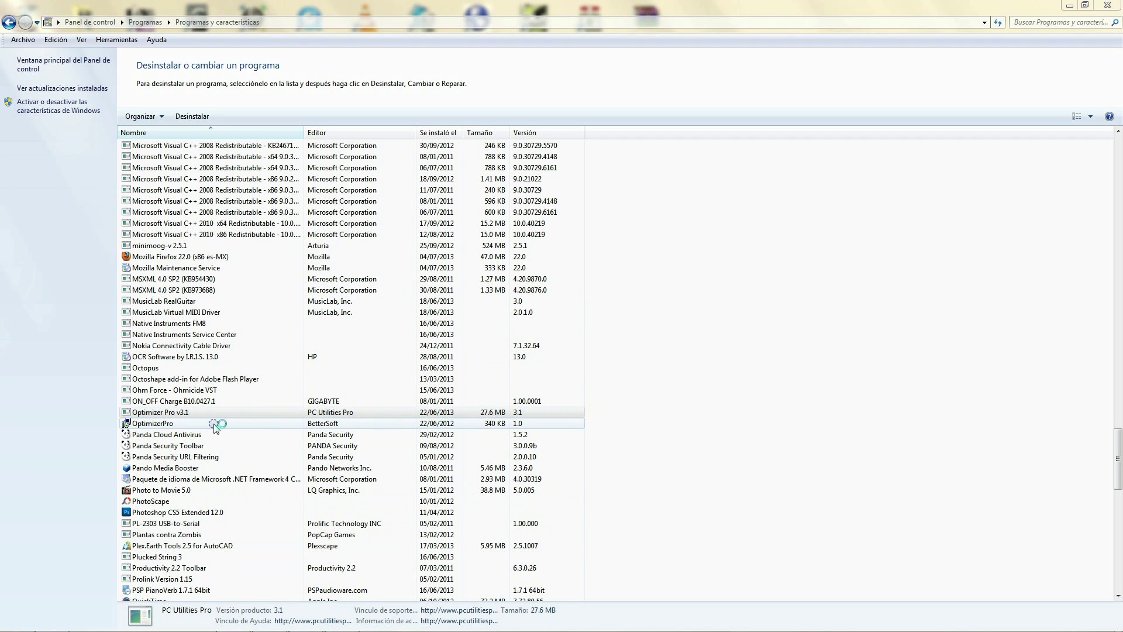
click(602, 361)
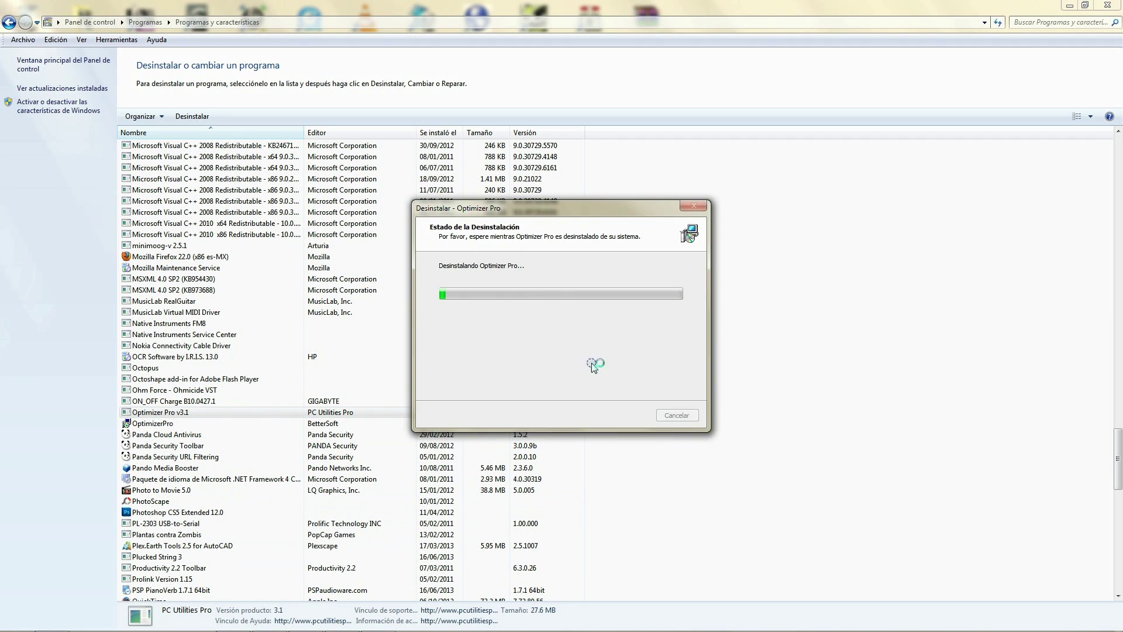
click(709, 371)
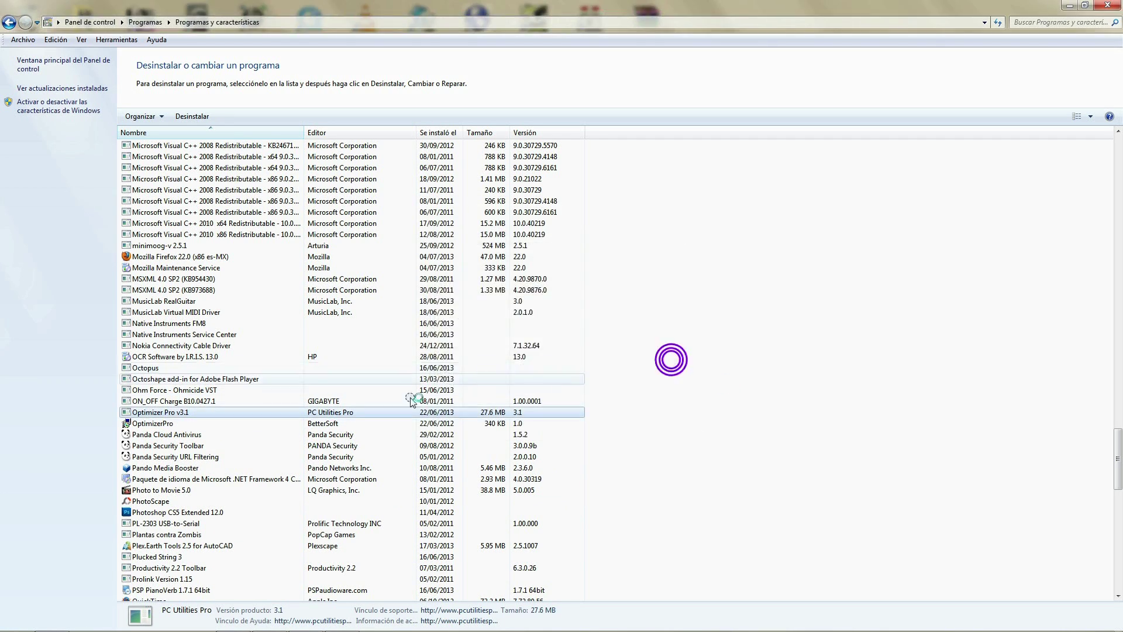
Uninstall the OptimizerPro 1.0 program published by BetterSoft and close the Optimizer Pro purchase page in Firefox
click(168, 424)
right_click(168, 423)
click(193, 434)
click(630, 353)
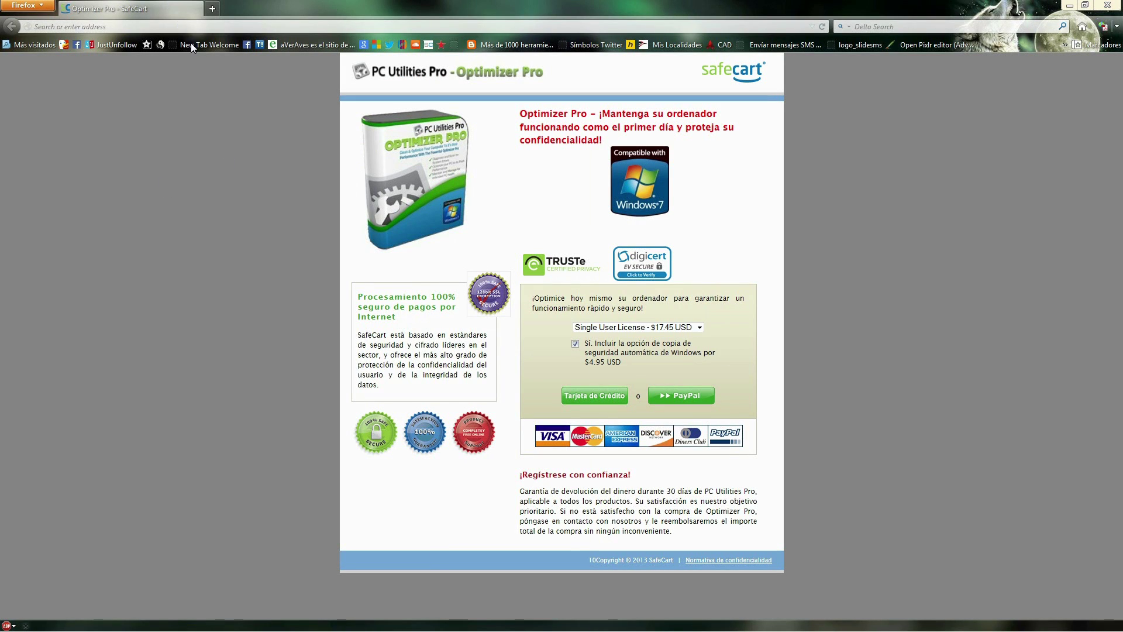
click(1108, 4)
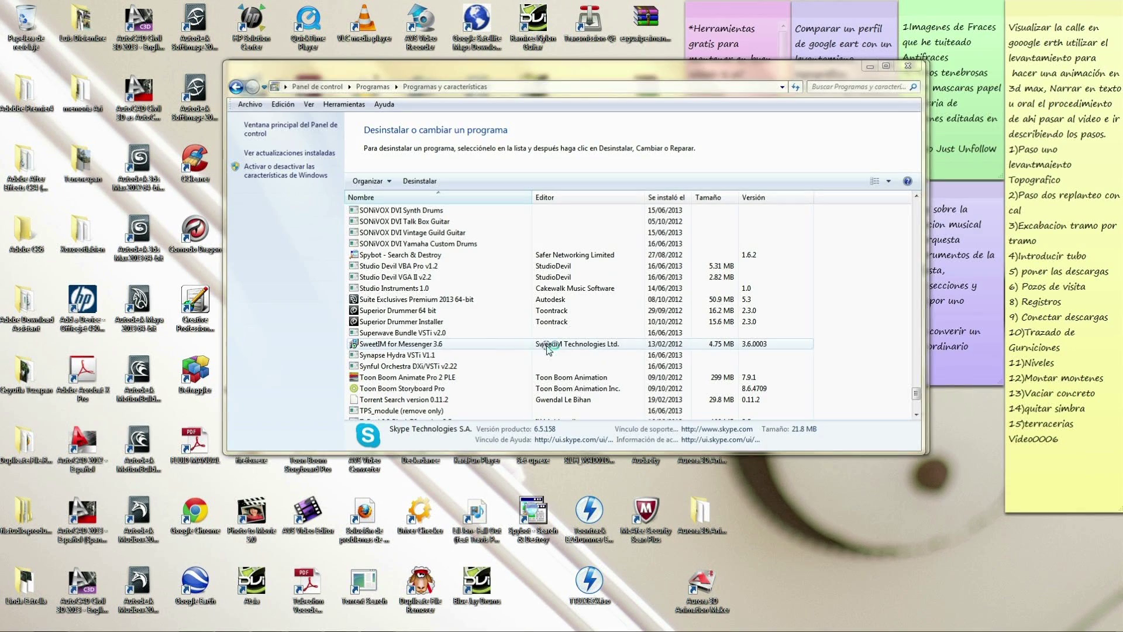
Uninstall SweetIM for Messenger 3.6 from the installed programs
click(417, 344)
scroll(418, 293, up, 1)
click(418, 181)
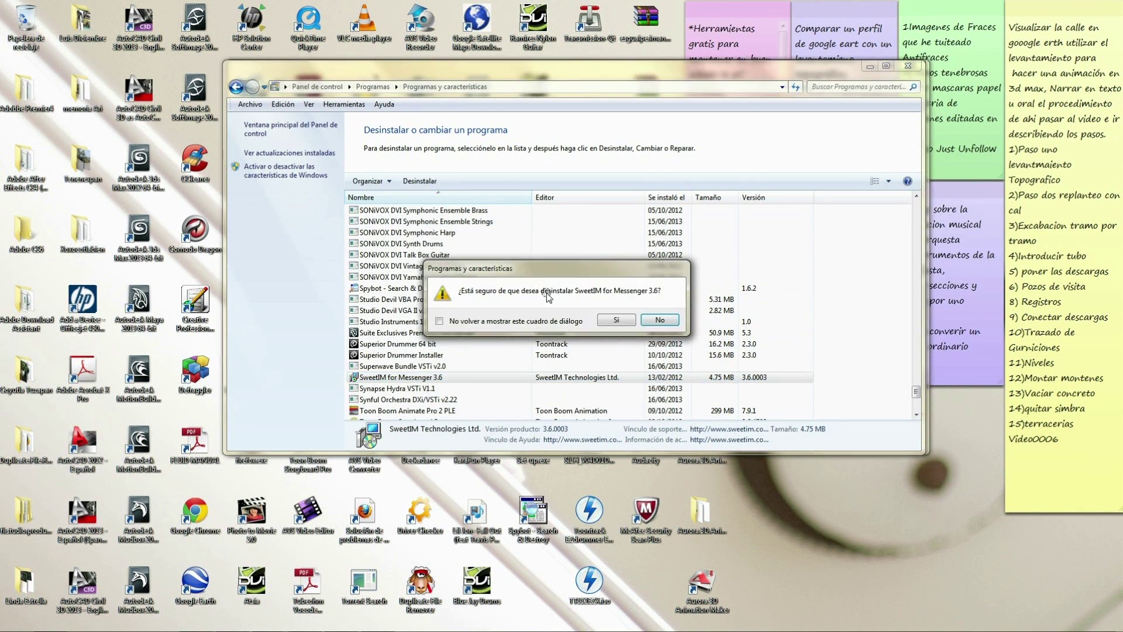
click(617, 320)
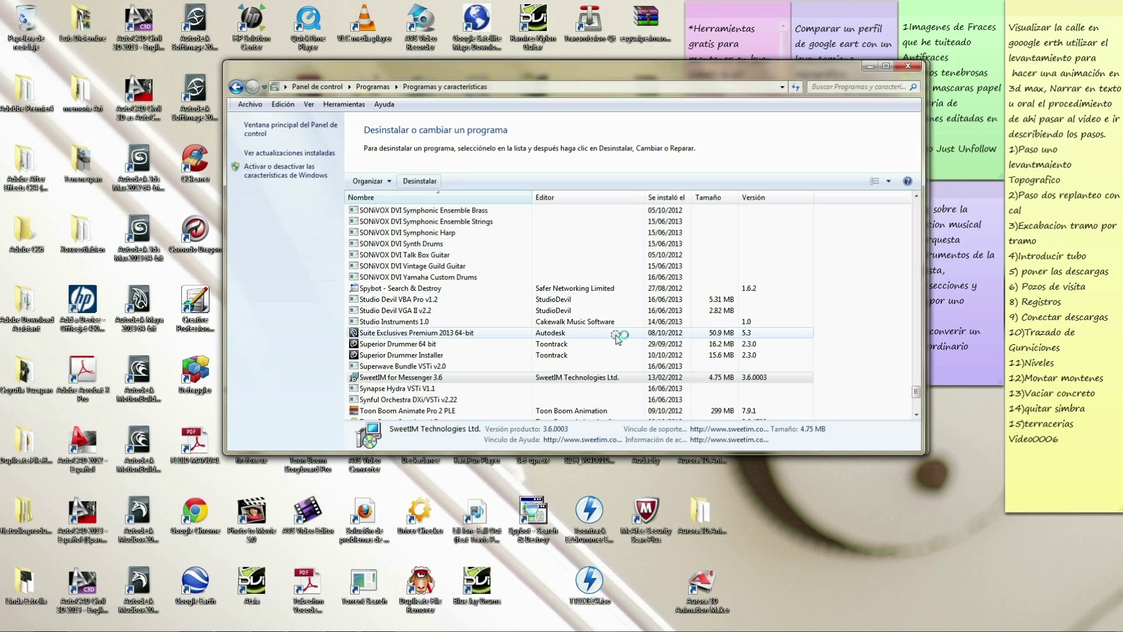
Try to uninstall the Browser Configuration Utility published by DeviceVM Inc
click(427, 231)
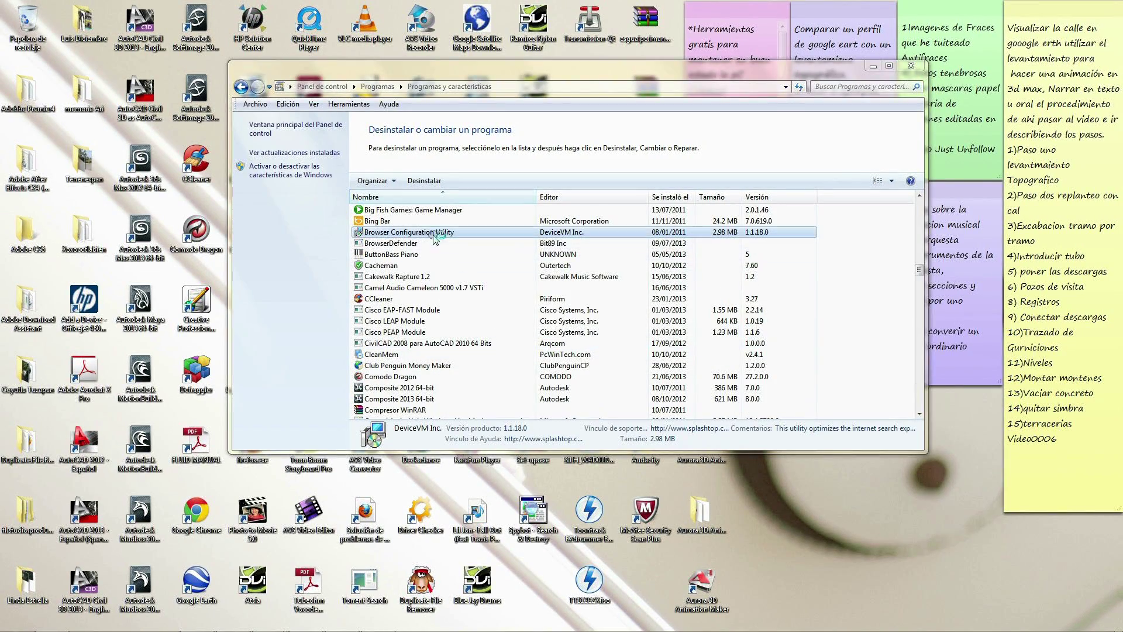
click(428, 181)
click(621, 321)
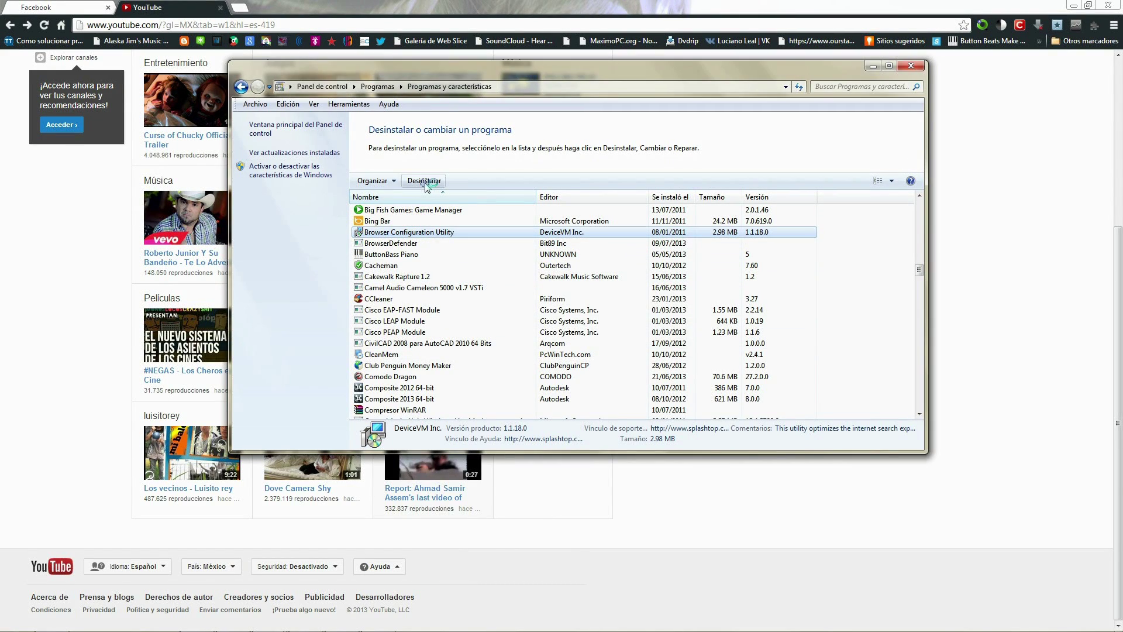
click(426, 181)
click(621, 320)
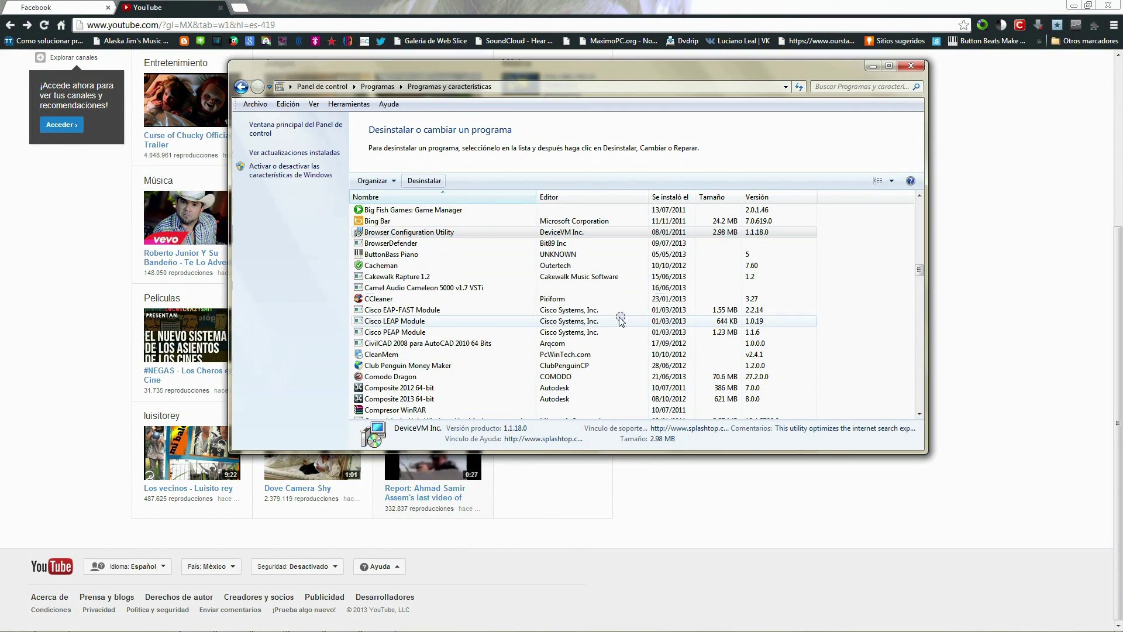
Uninstall BrowserDefender, published by Bit89 Inc, from the installed programs
click(403, 244)
double_click(403, 249)
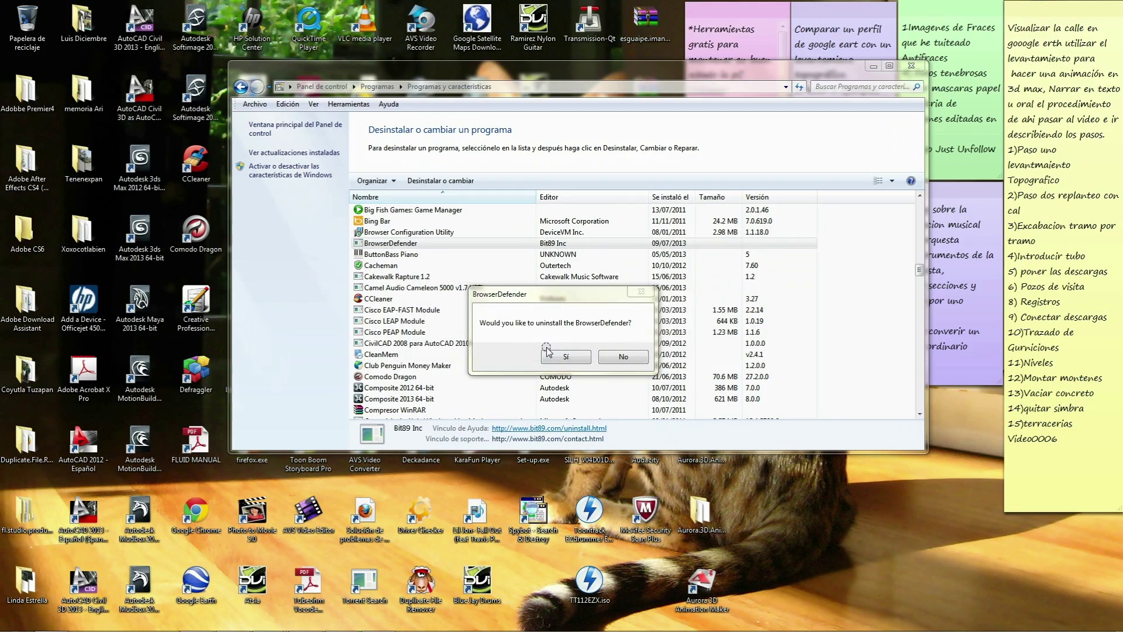
click(567, 362)
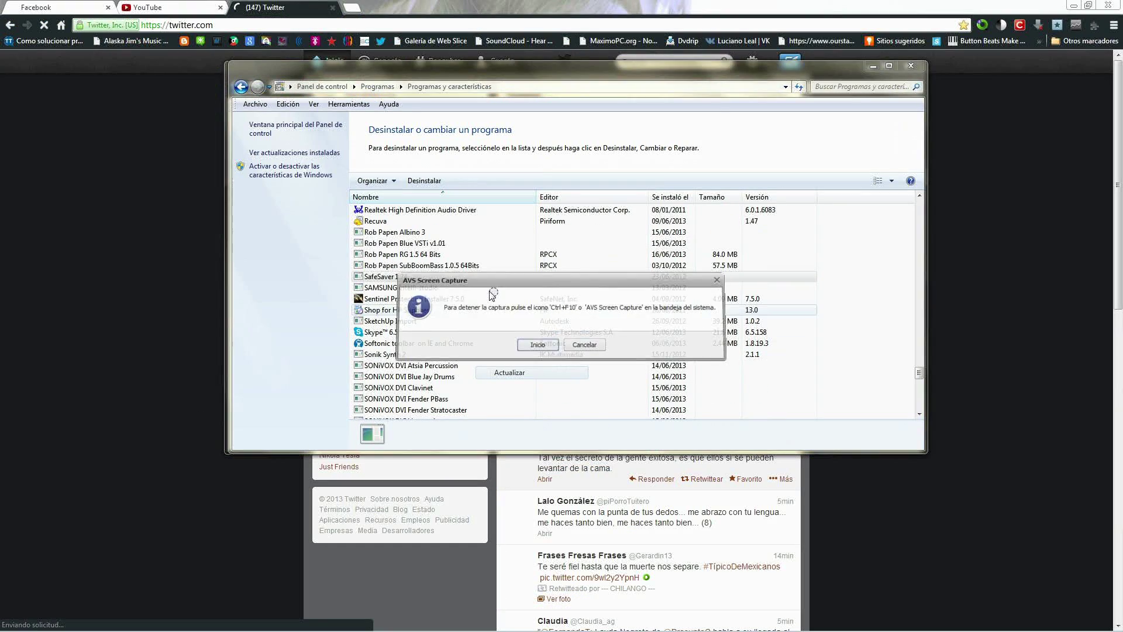
Uninstall SafeSaver 1.74 through its SProtector uninstall wizard and close the wizard
click(380, 277)
click(443, 180)
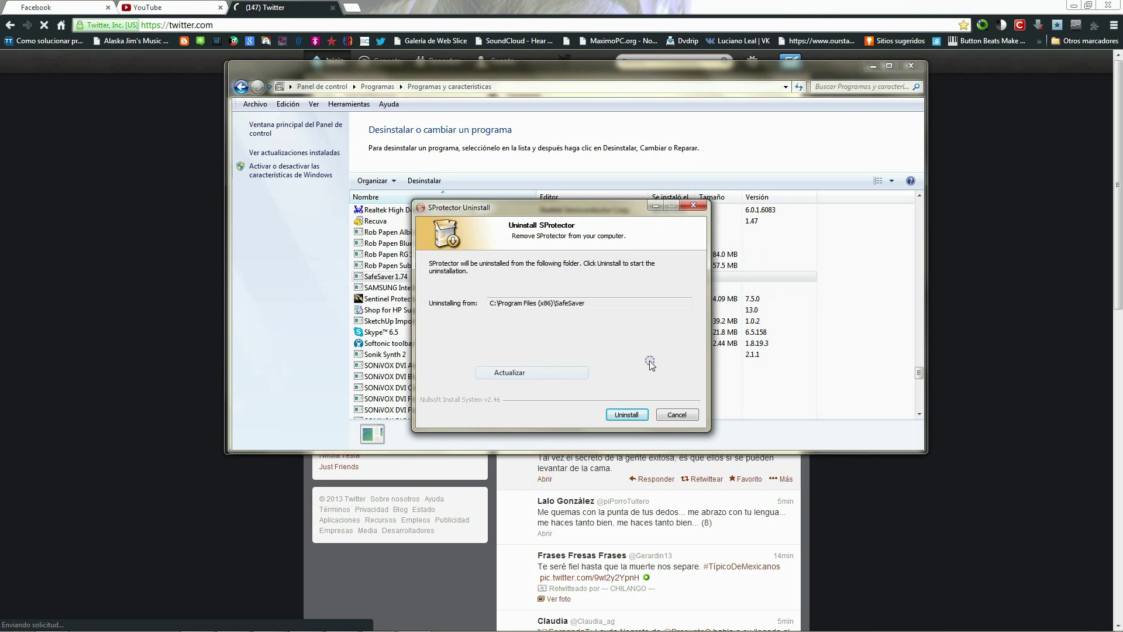
click(621, 411)
click(607, 362)
click(430, 238)
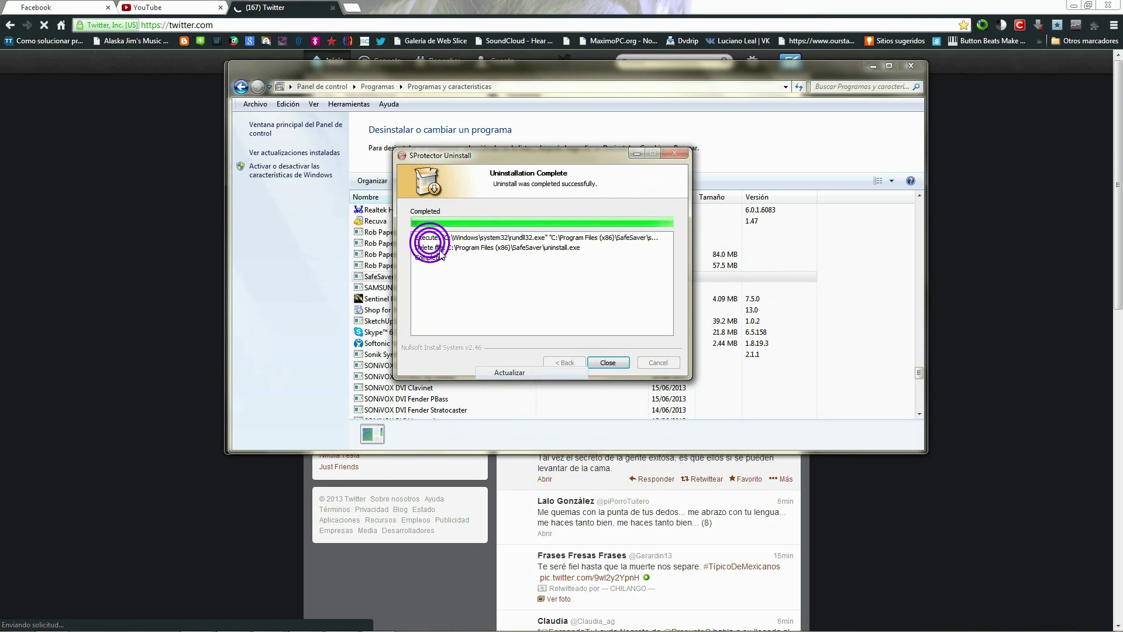
click(608, 363)
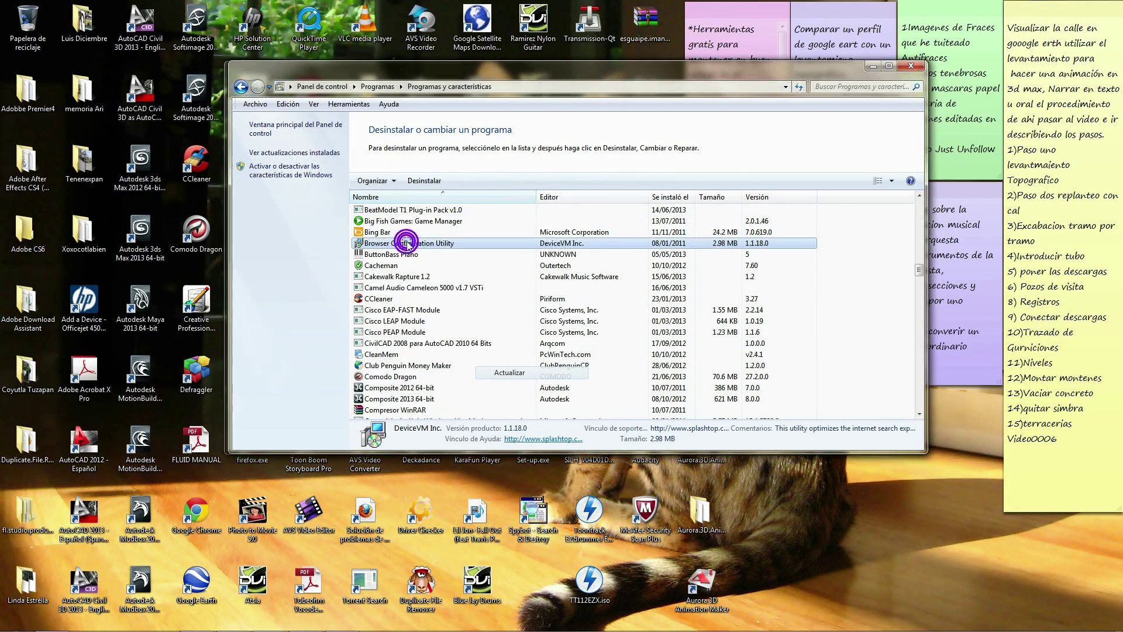
Uninstall Browser Configuration Utility 1.1.18.0 from the installed programs and confirm its removal
right_click(408, 243)
click(462, 249)
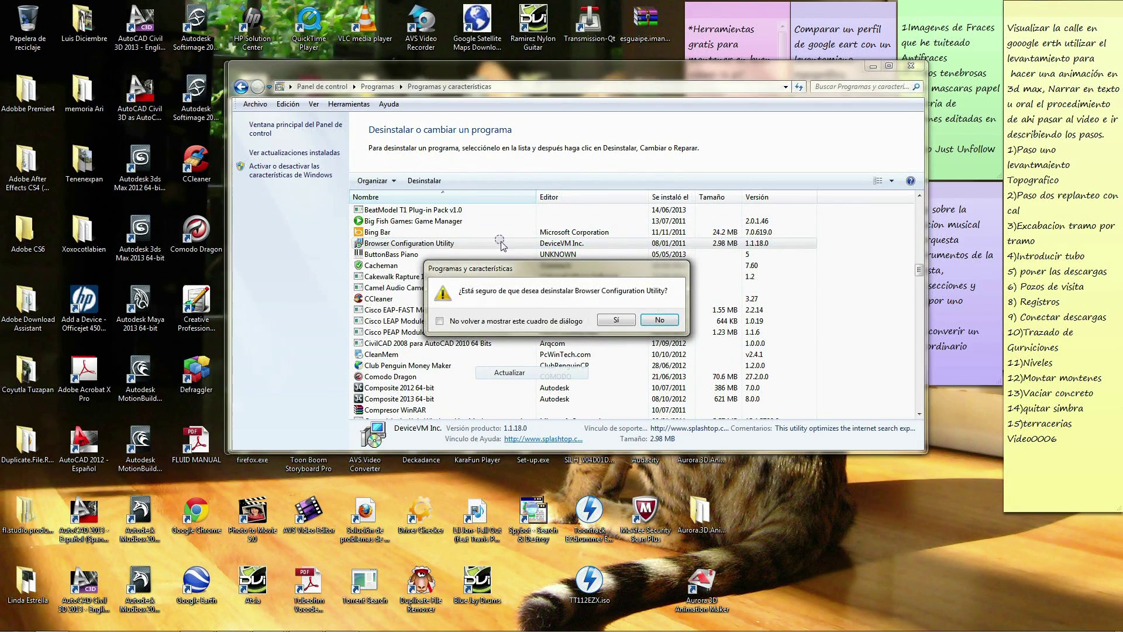
click(623, 321)
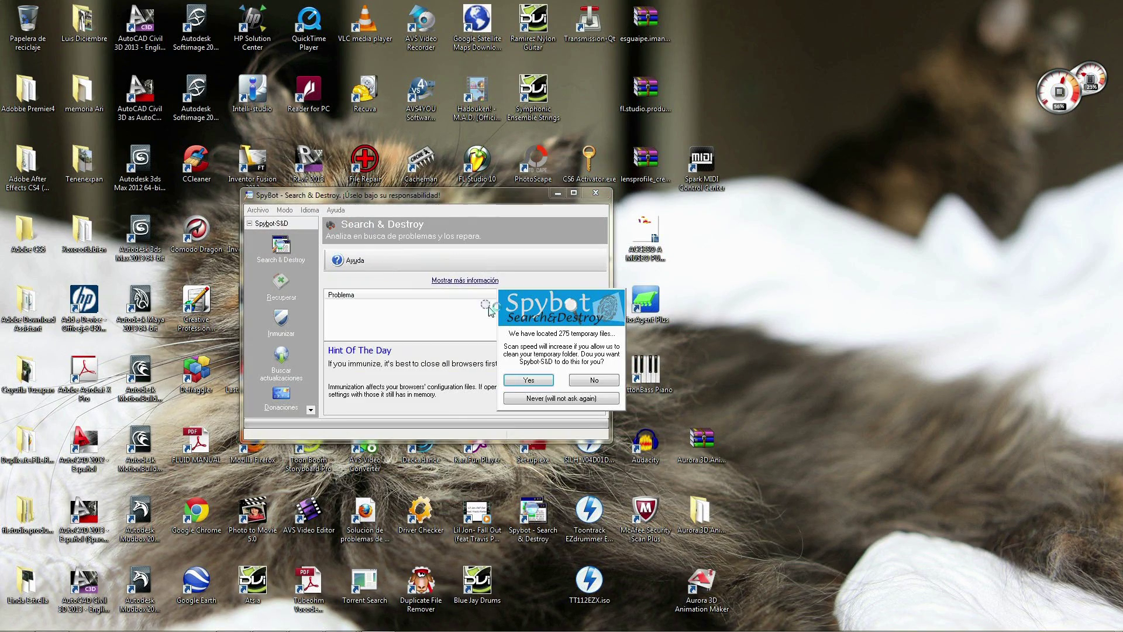
In Spybot - Search & Destroy, clean the temporary files and remove all selected problems, declining a run at the next restart
click(529, 379)
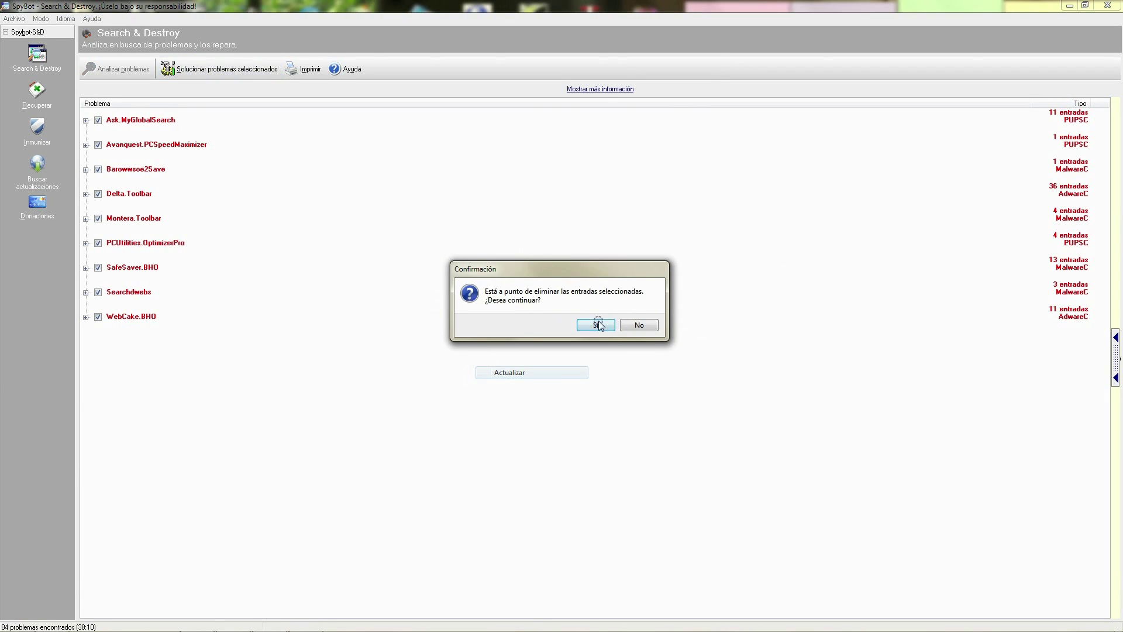
click(597, 325)
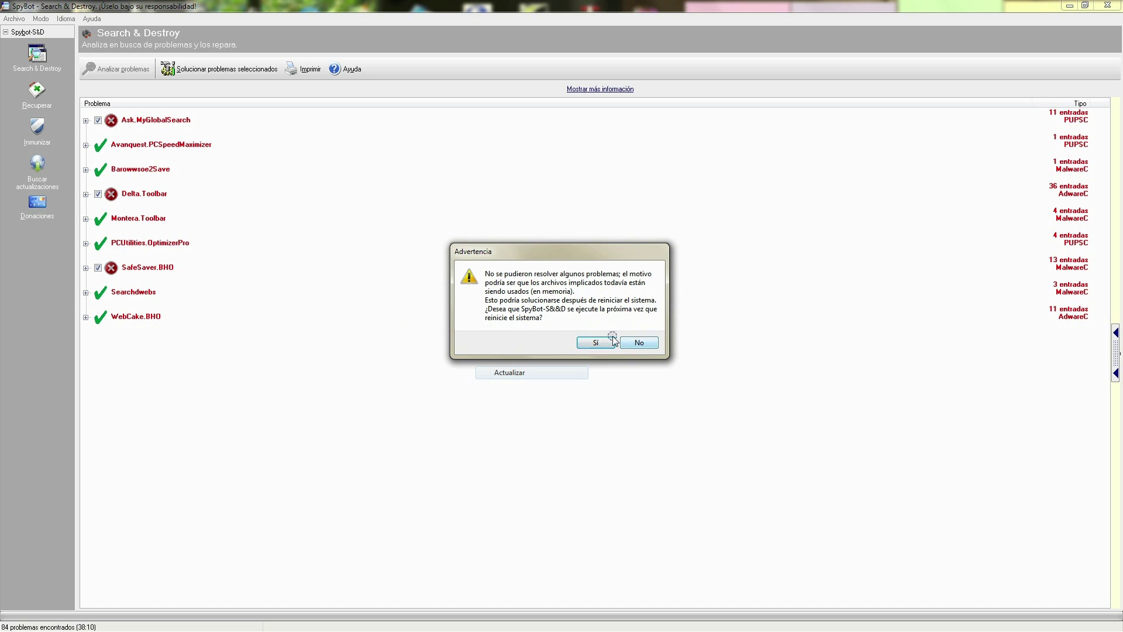
click(634, 344)
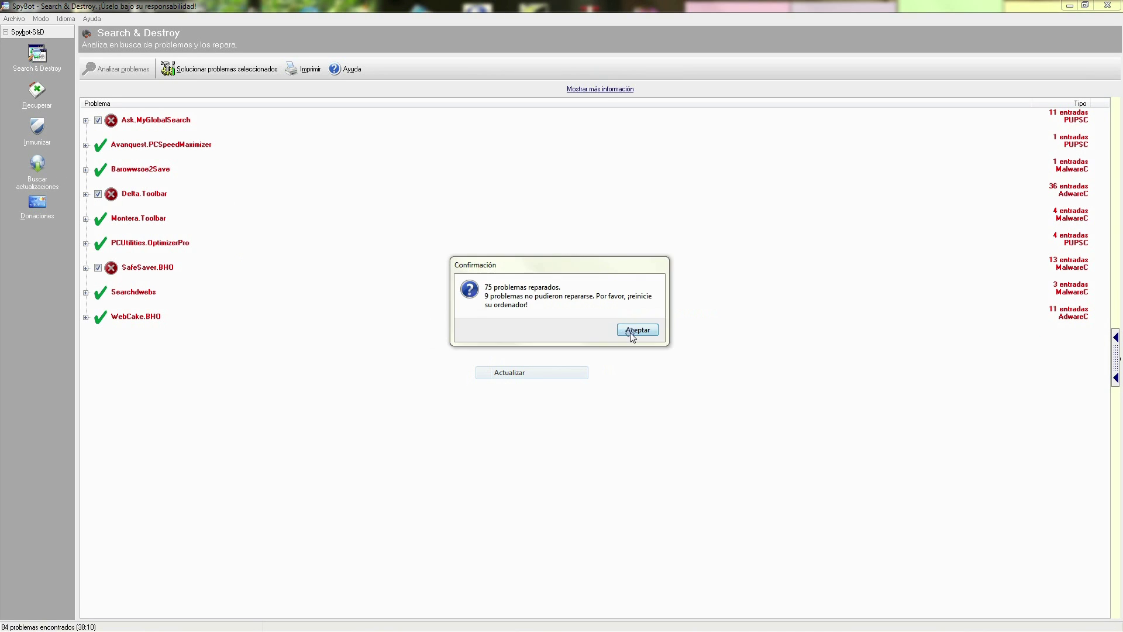
click(631, 329)
Examine the individual entries of the unresolved Delta.Toolbar, SafeSaver.BHO and Ask.MyGlobalSearch problems
click(86, 194)
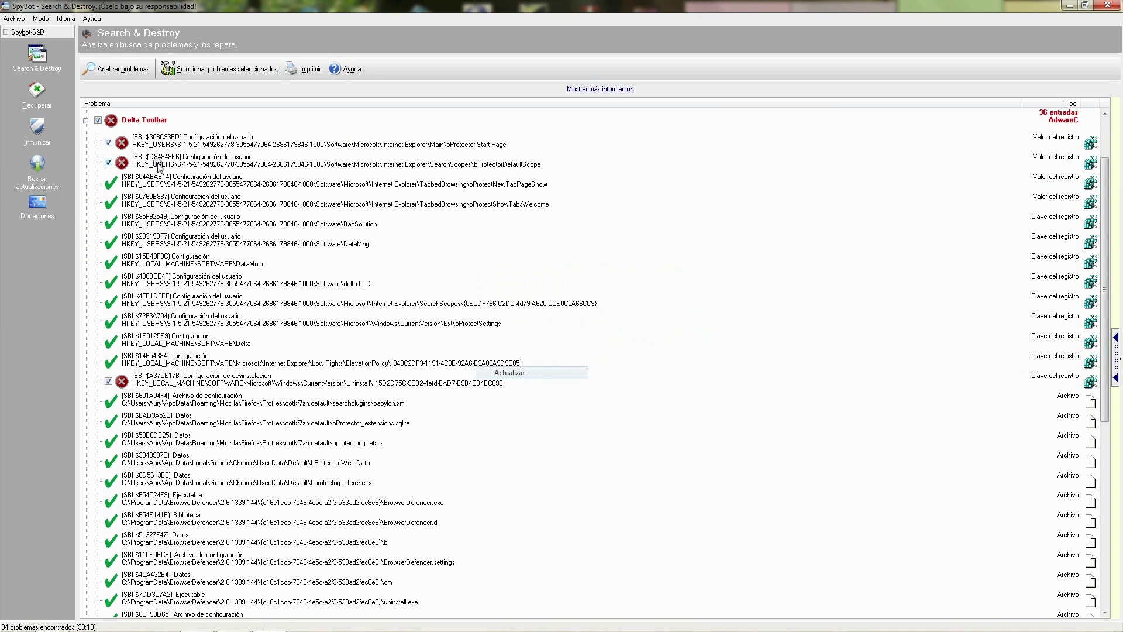
scroll(164, 389, down, 6)
click(86, 556)
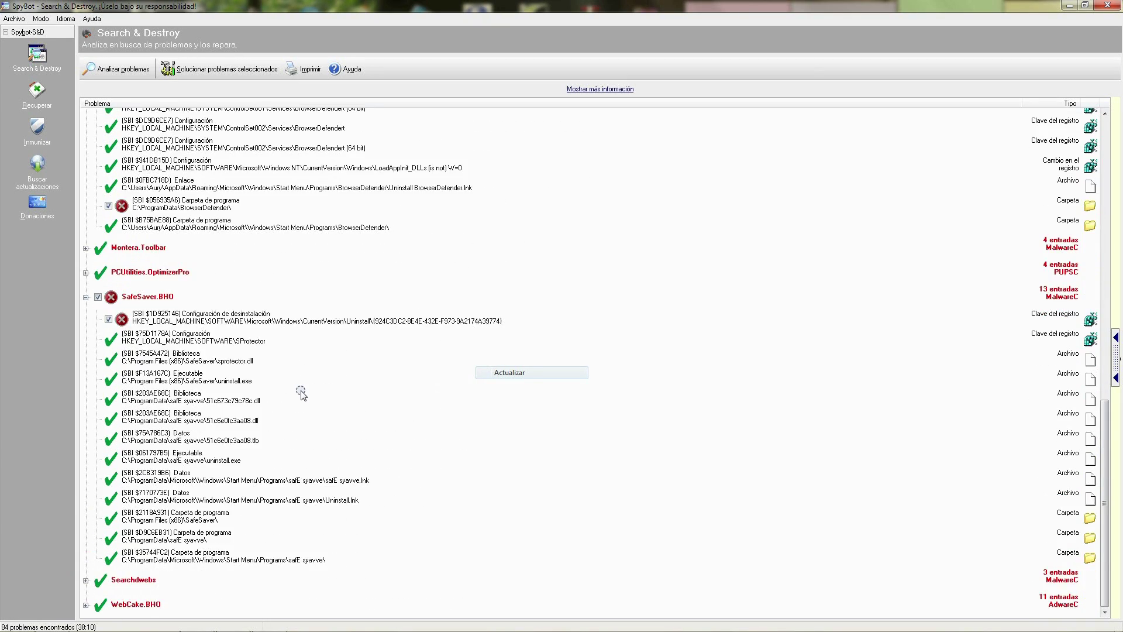
click(86, 121)
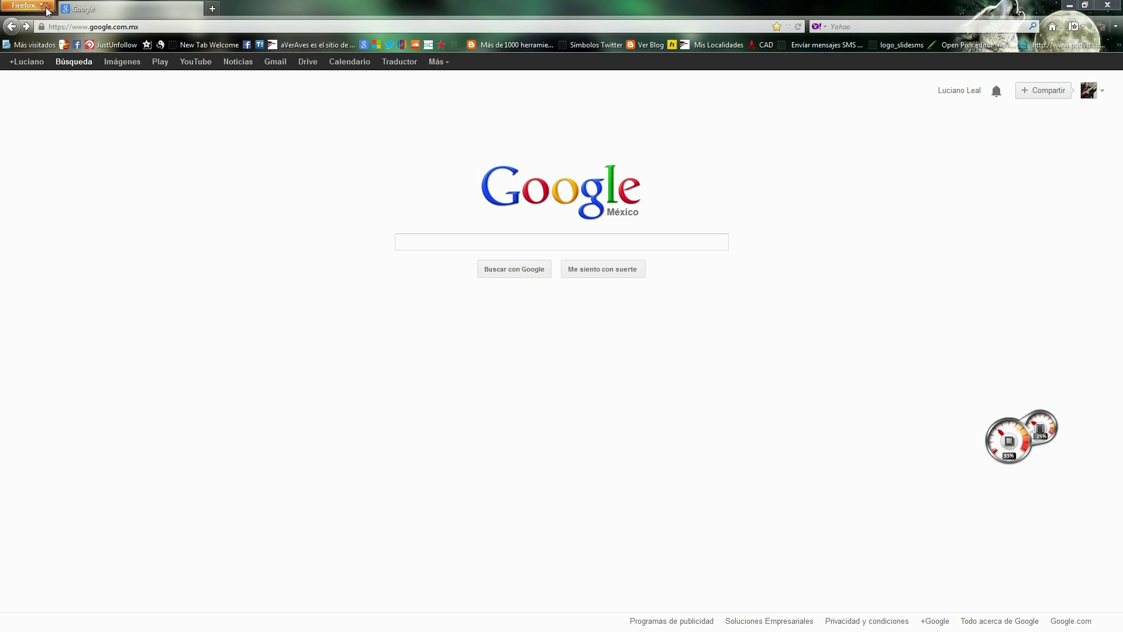
click(27, 4)
mouse_move(157, 87)
click(228, 83)
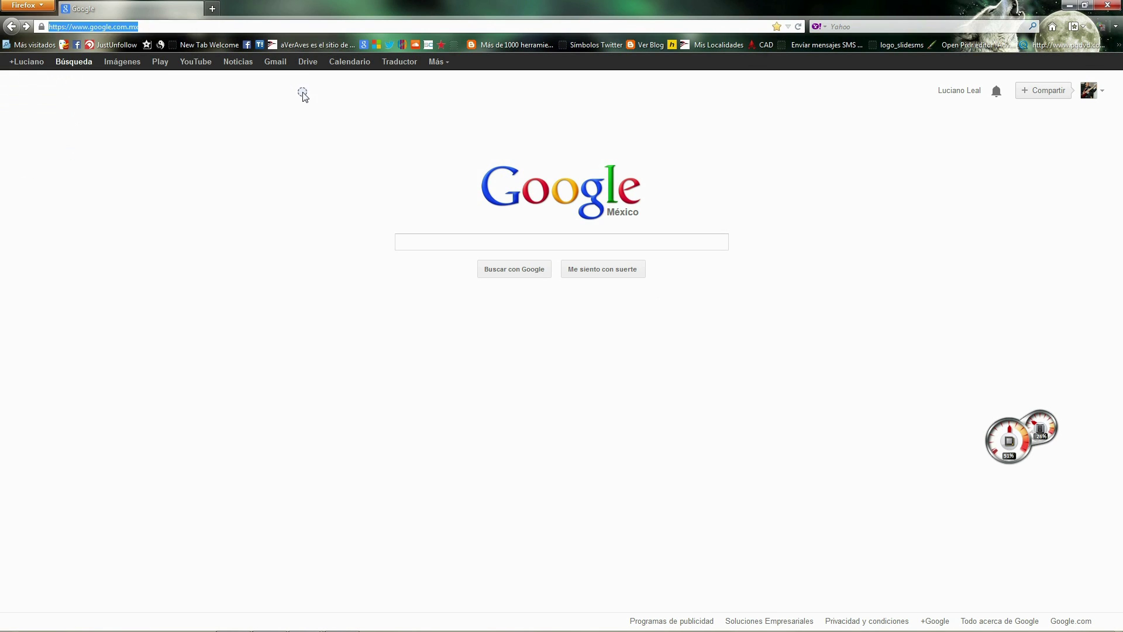
click(789, 88)
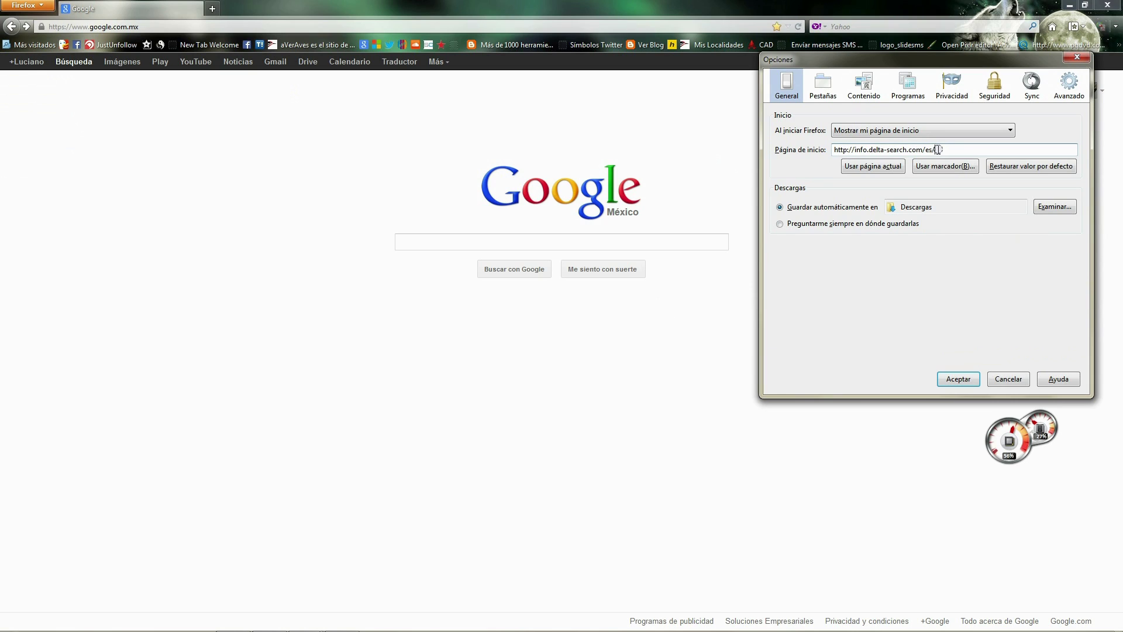
drag(938, 149, 822, 152)
click(880, 206)
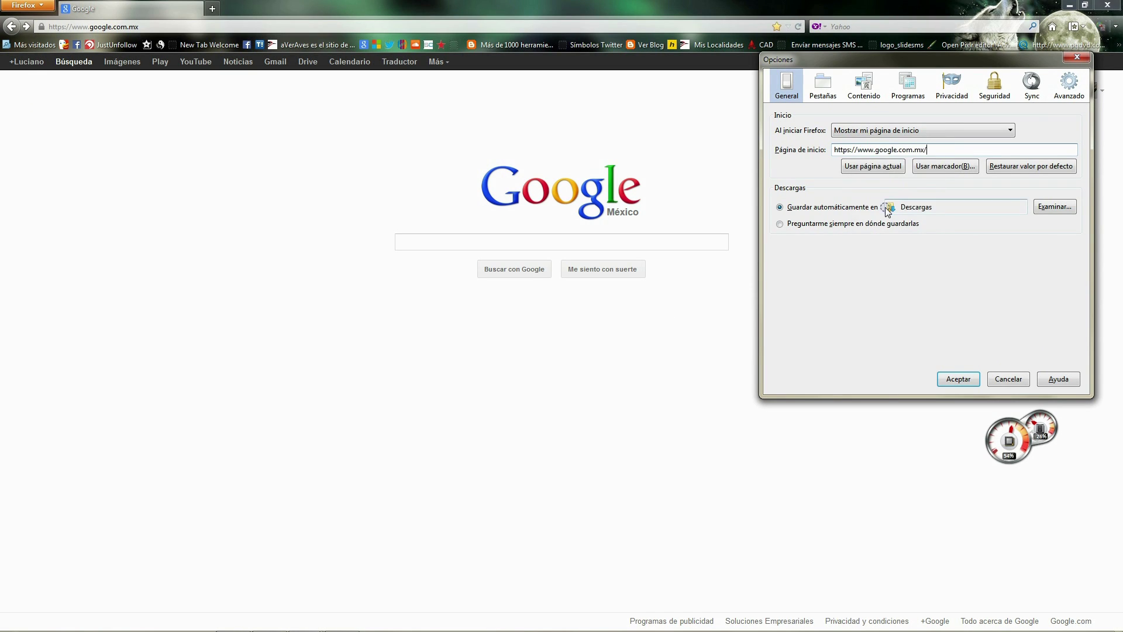
click(968, 146)
click(964, 380)
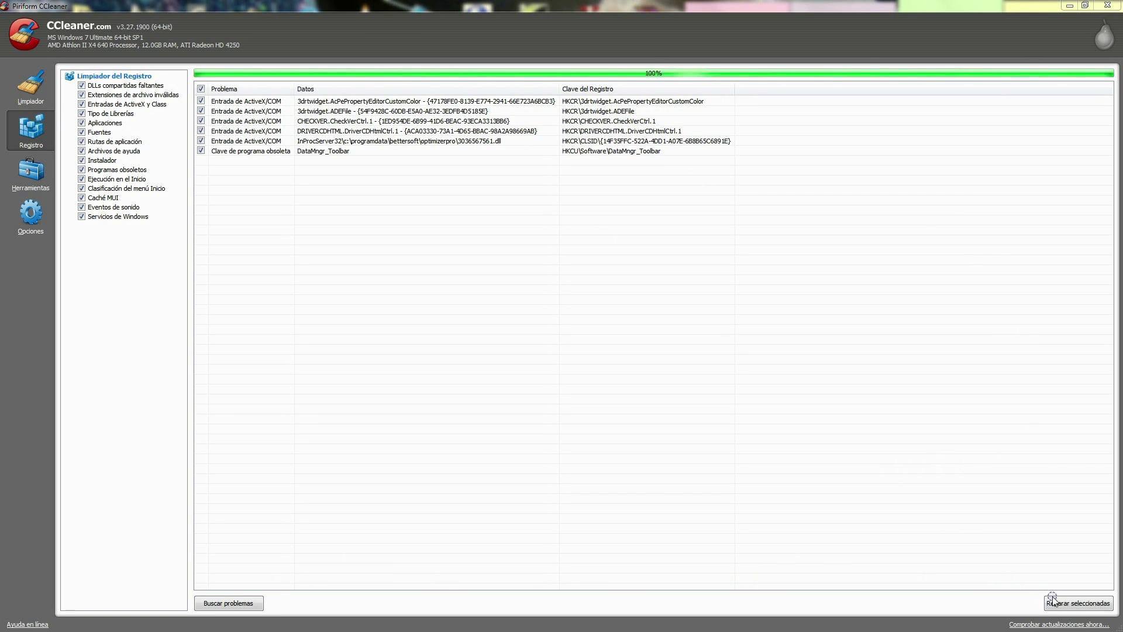
In CCleaner, repair all selected registry problems after saving a backup as cc_20130709_214226.reg in Documents
click(1075, 602)
click(549, 347)
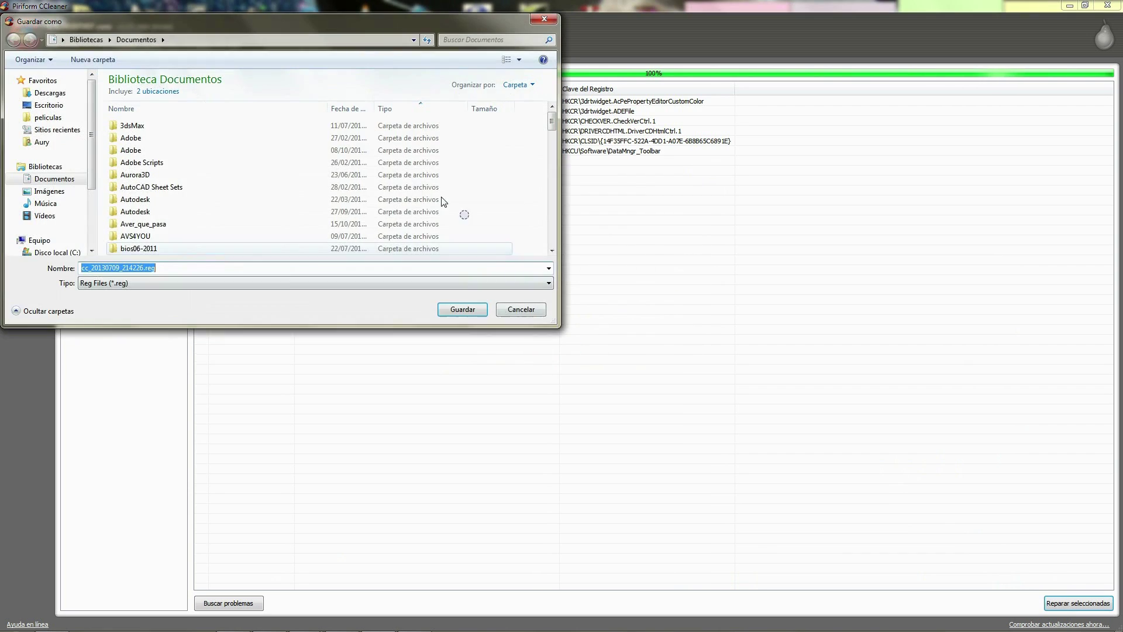
click(457, 308)
click(572, 374)
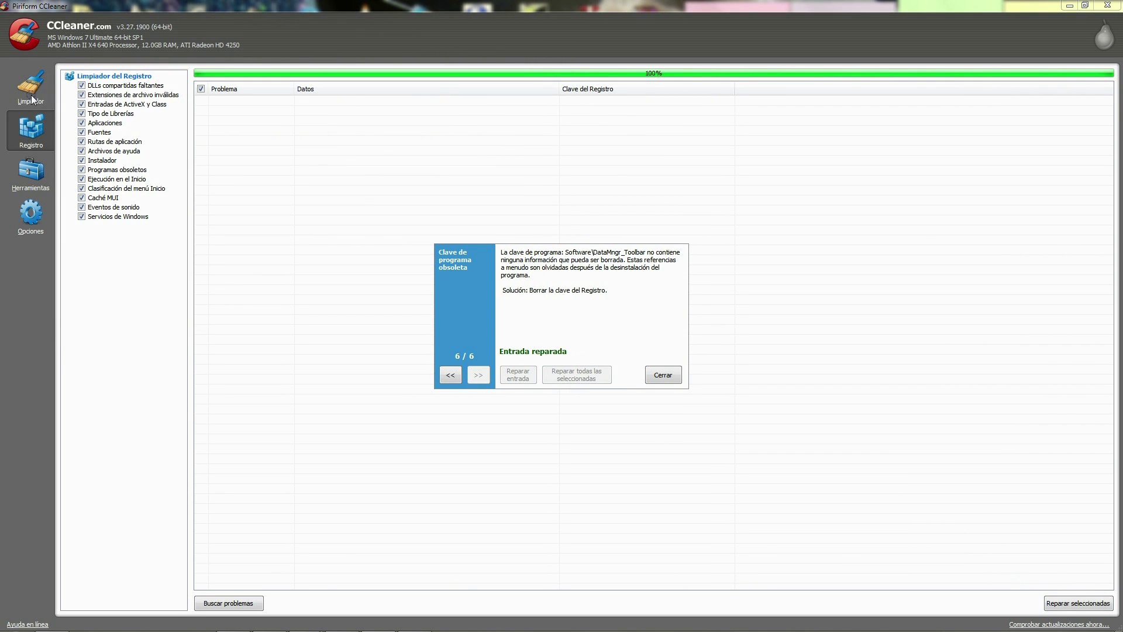
click(665, 374)
Analyze the system's temporary and junk files with the CCleaner cleaner and run it to delete them permanently
click(31, 85)
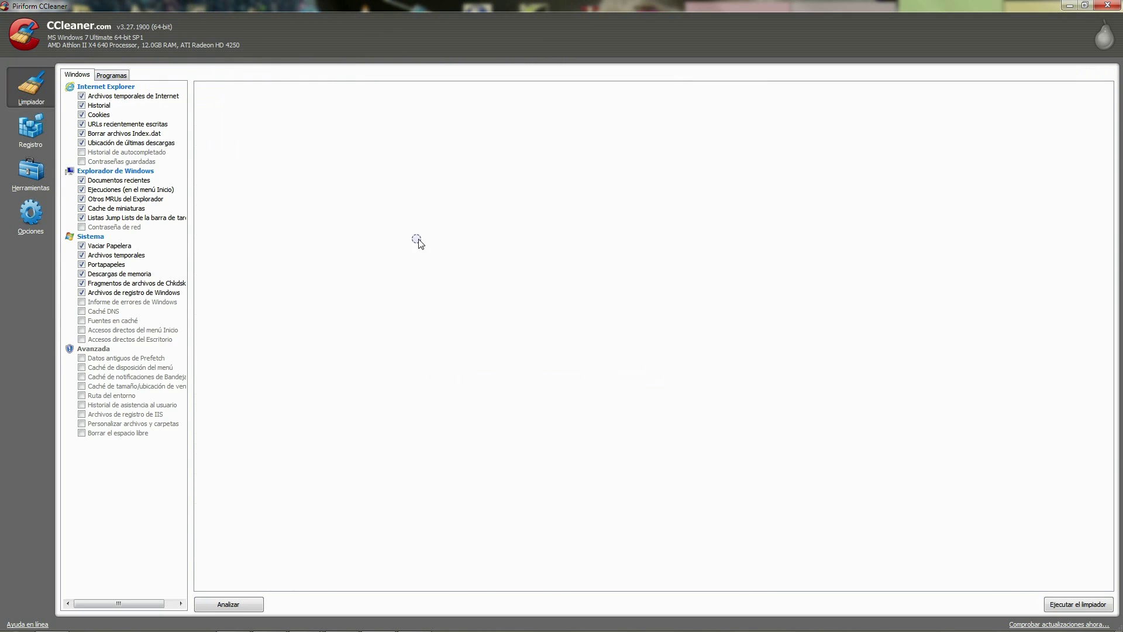
click(261, 602)
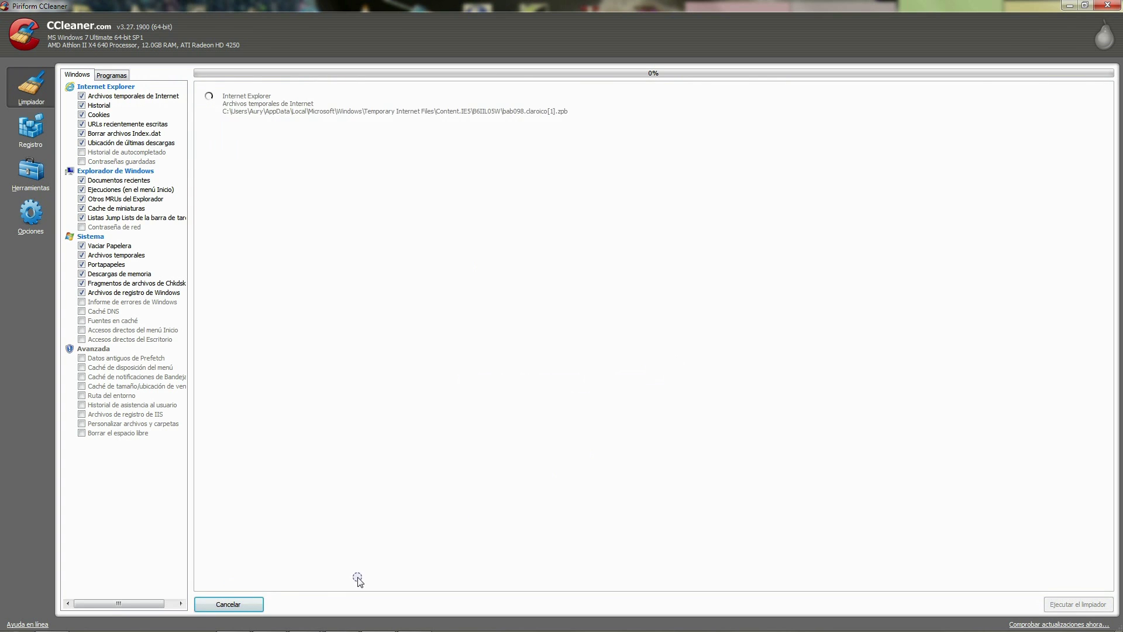
click(640, 299)
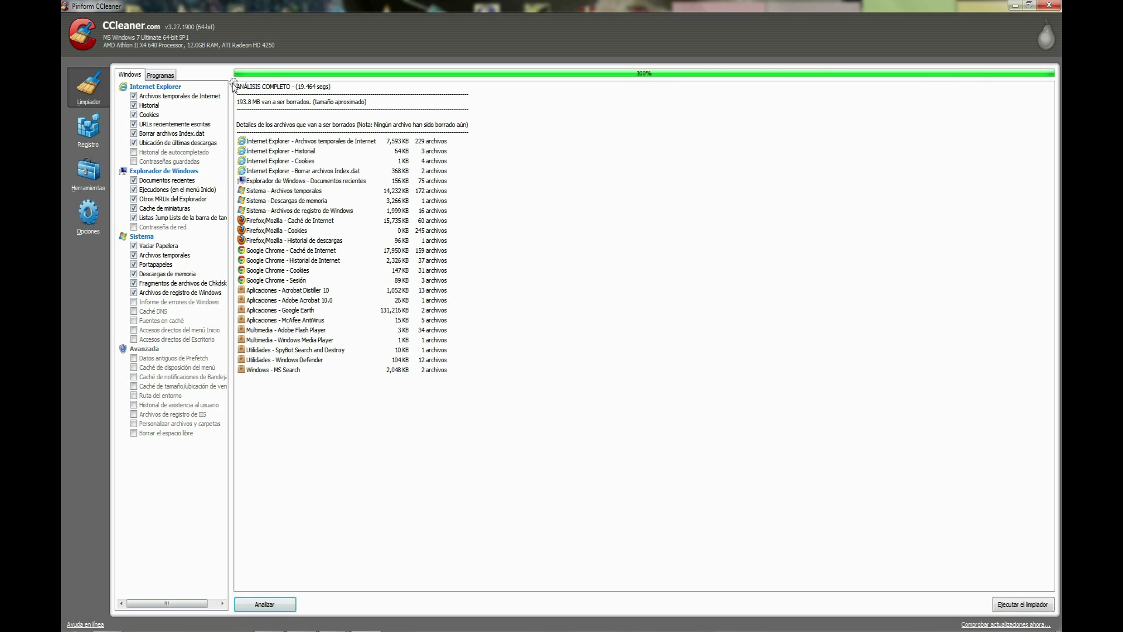
click(1023, 605)
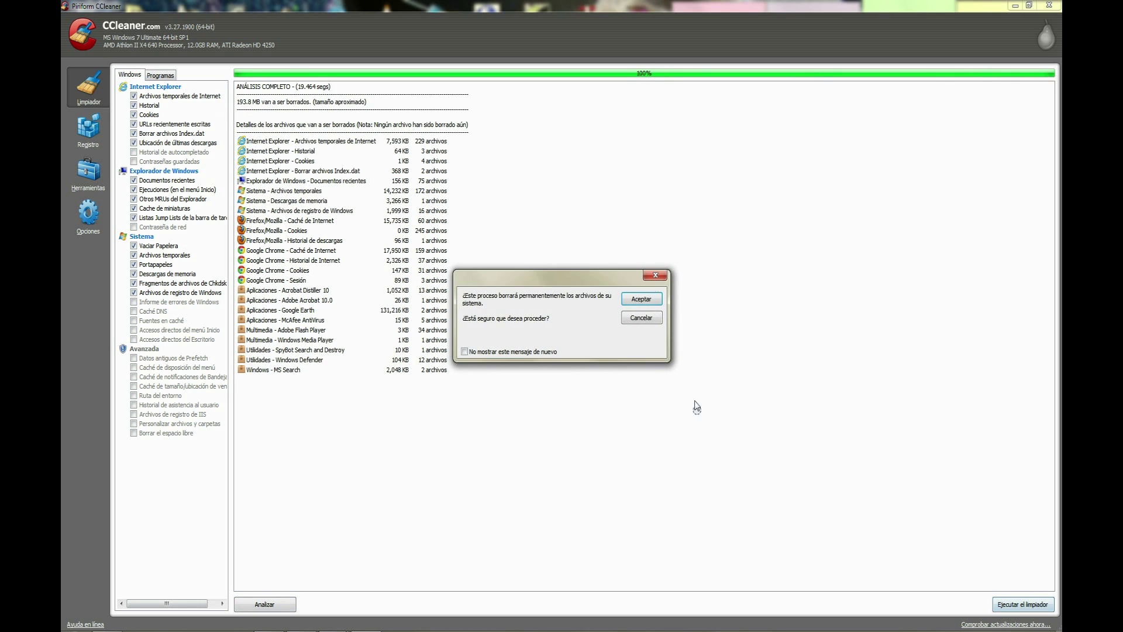
click(649, 299)
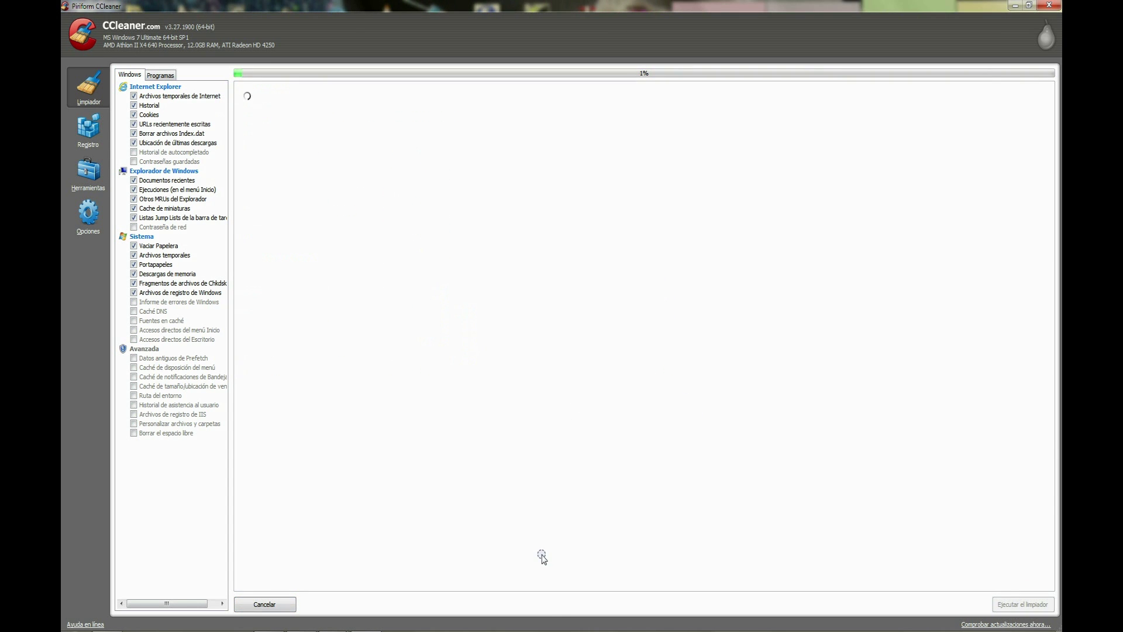